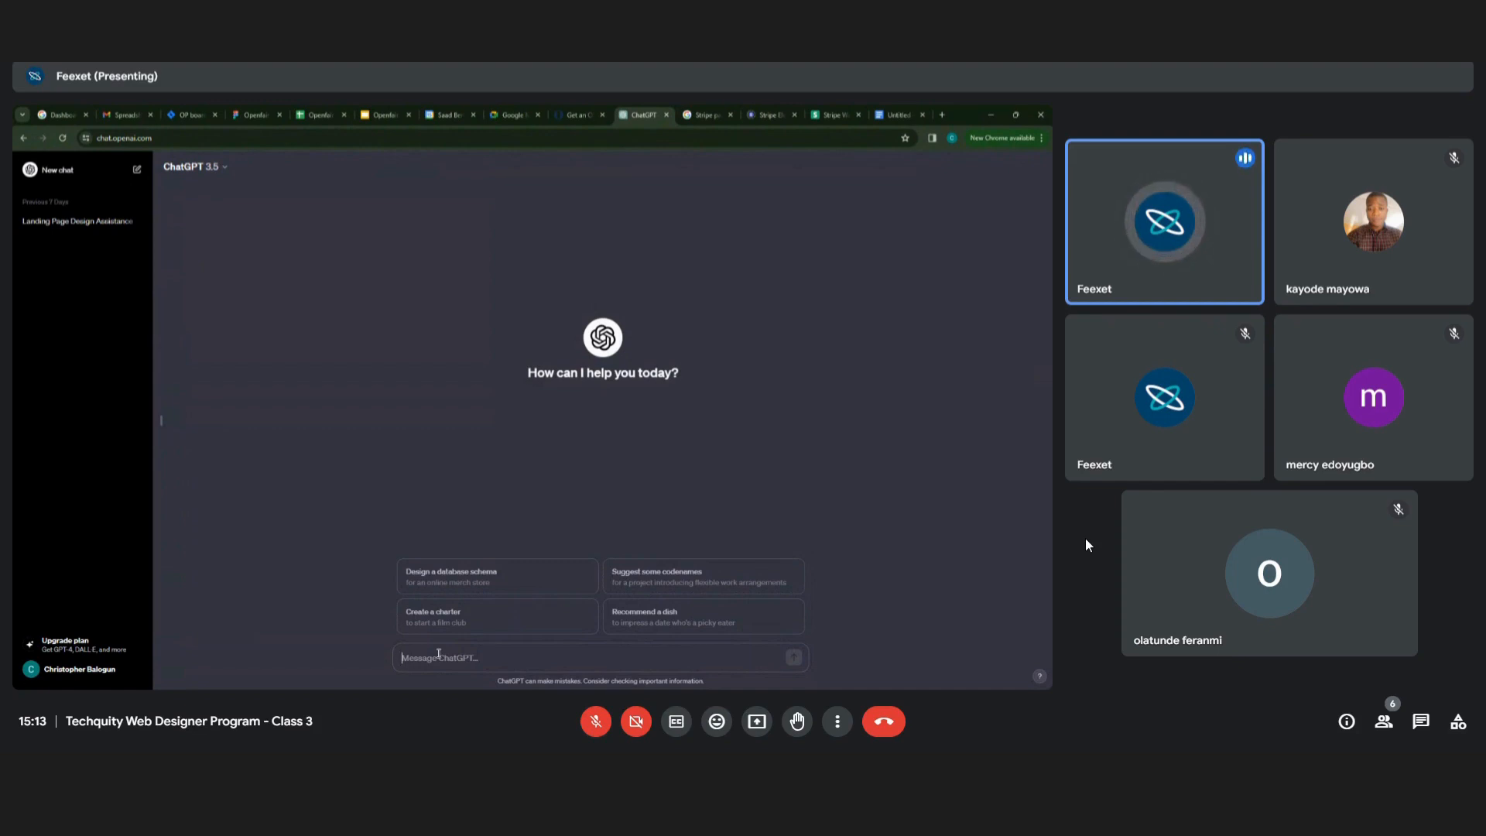
Write the start of a ChatGPT prompt: "Hello", followed on a new line by "You are a website content creator, i need"
{"action": "type", "text": "He"}
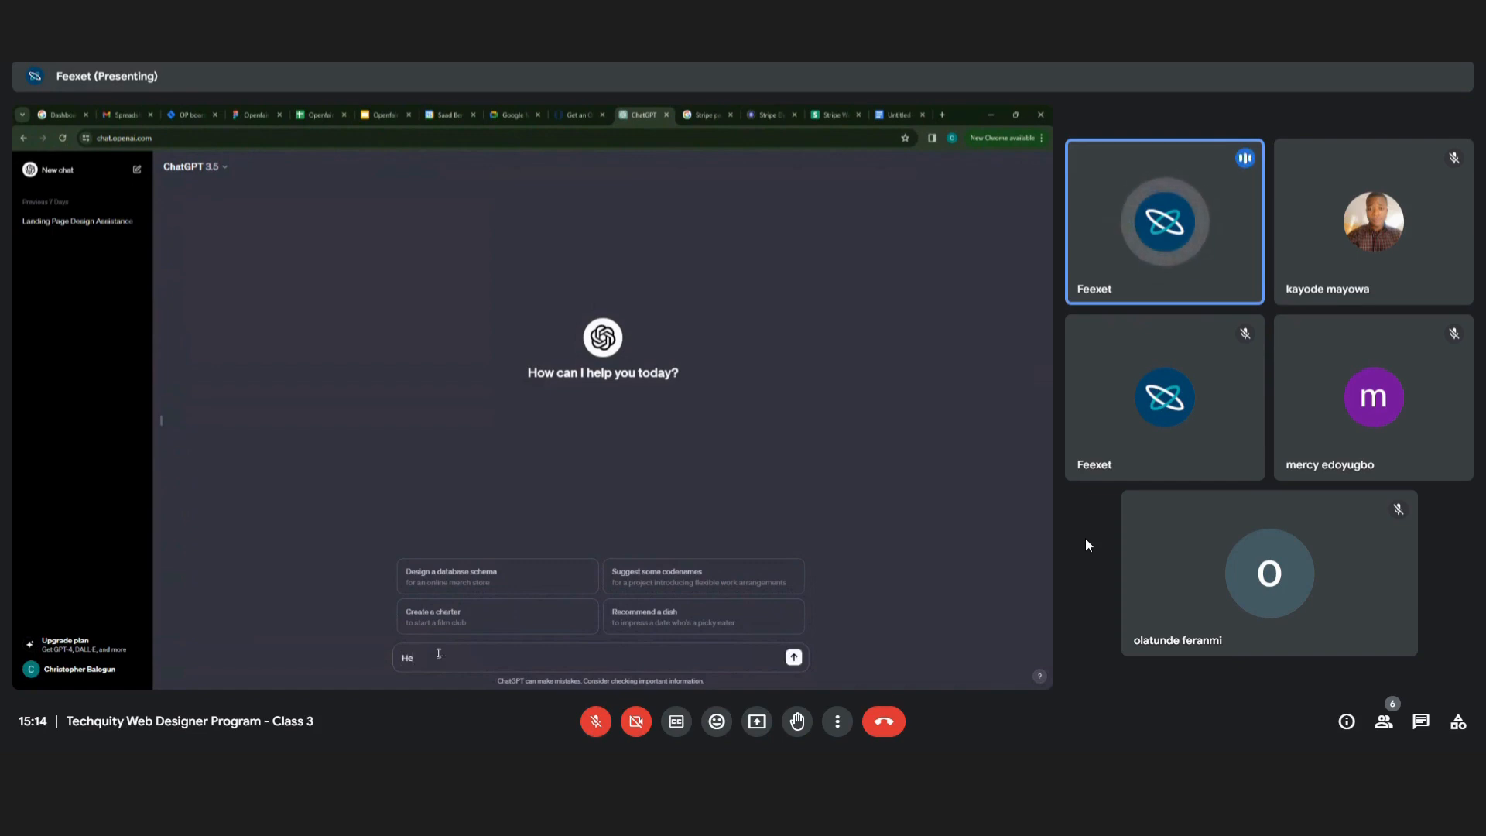
{"action": "type", "text": "llo"}
{"action": "key", "text": "shift+Return"}
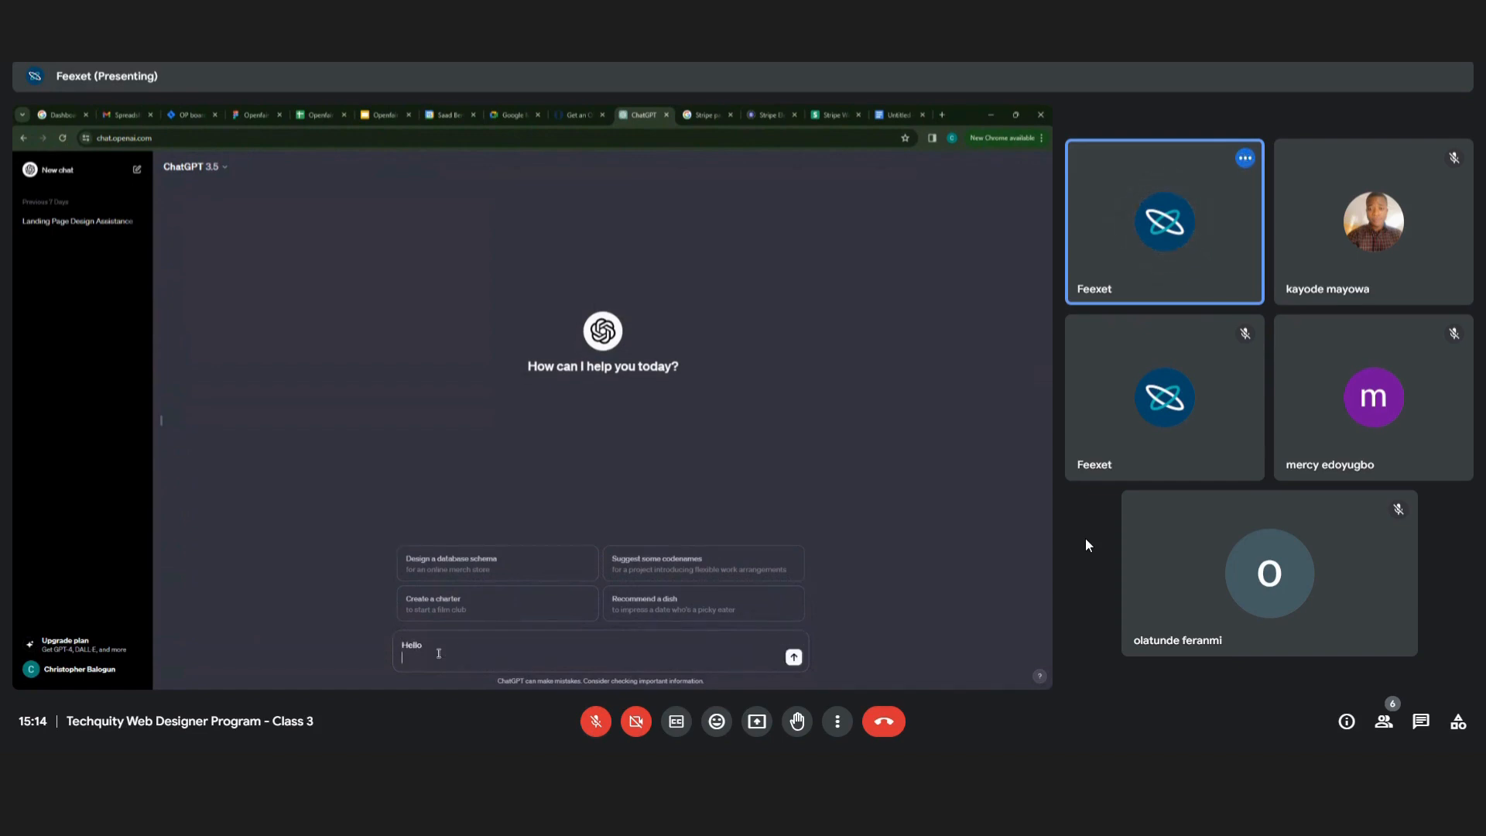
{"action": "type", "text": "You are a"}
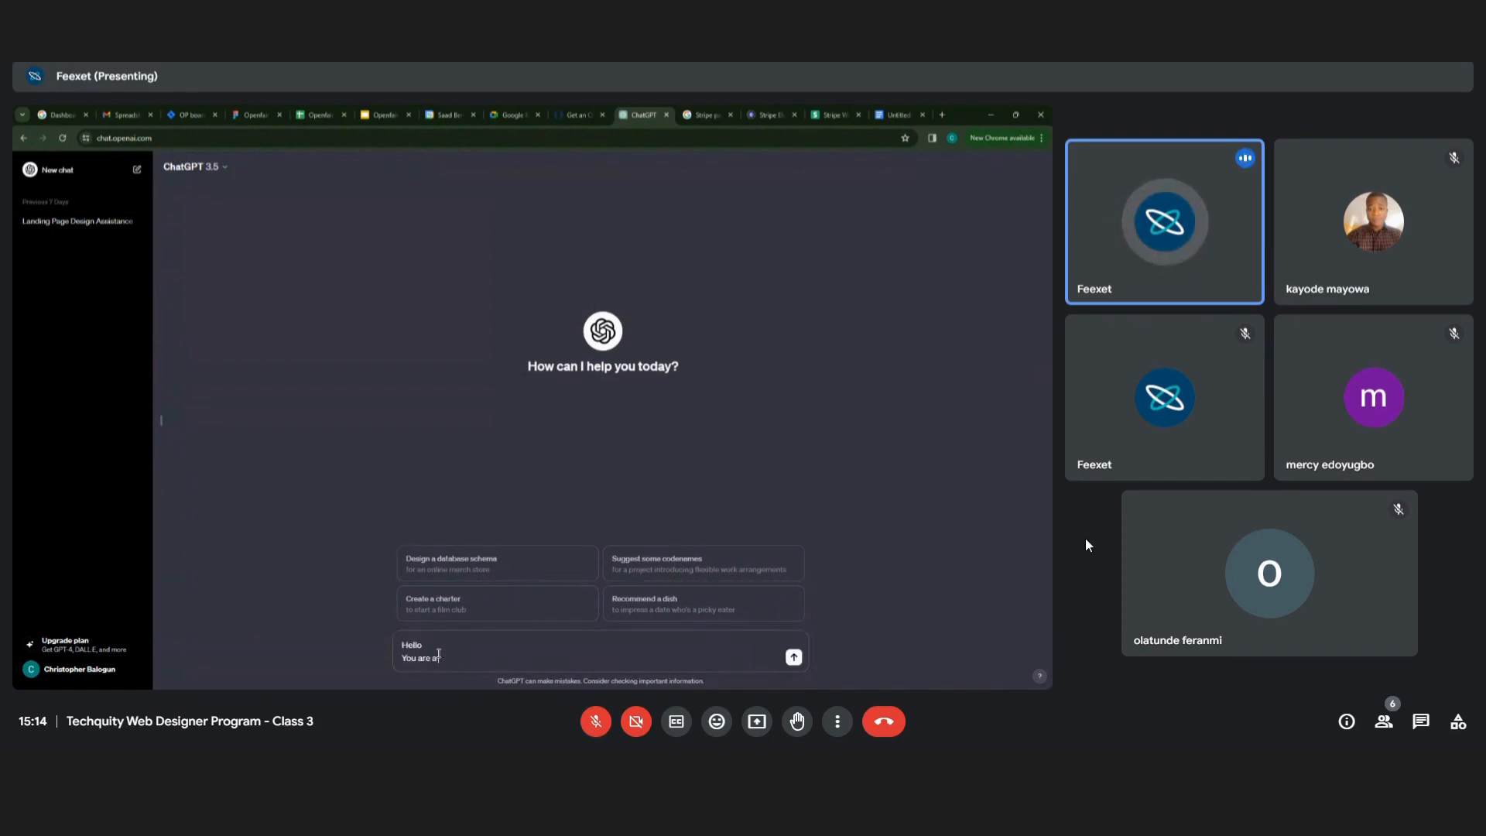
{"action": "type", "text": " website content"}
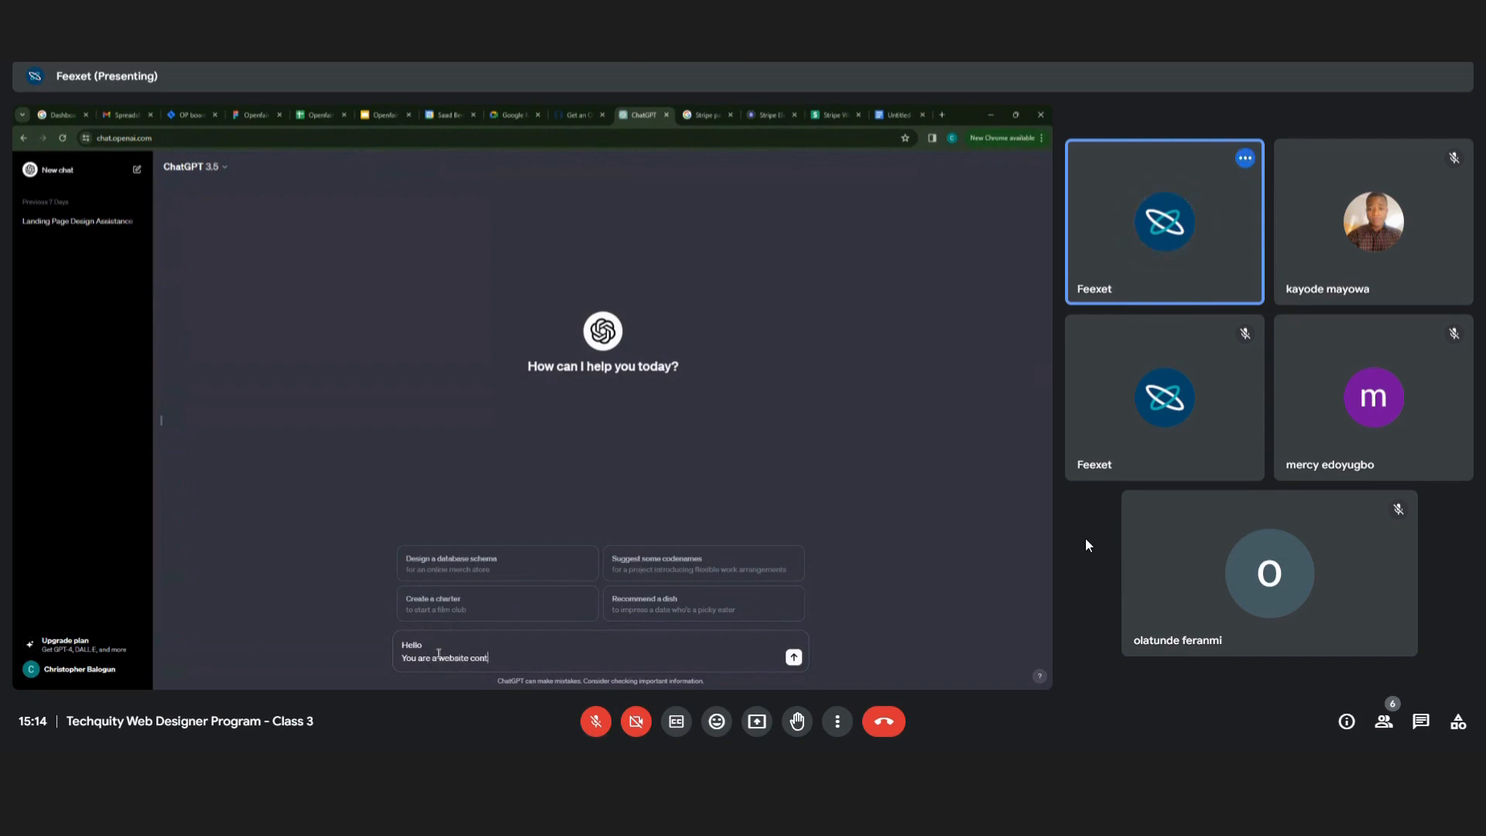
{"action": "type", "text": " creator"}
{"action": "key", "text": "BackSpace"}
{"action": "type", "text": "or, i need"}
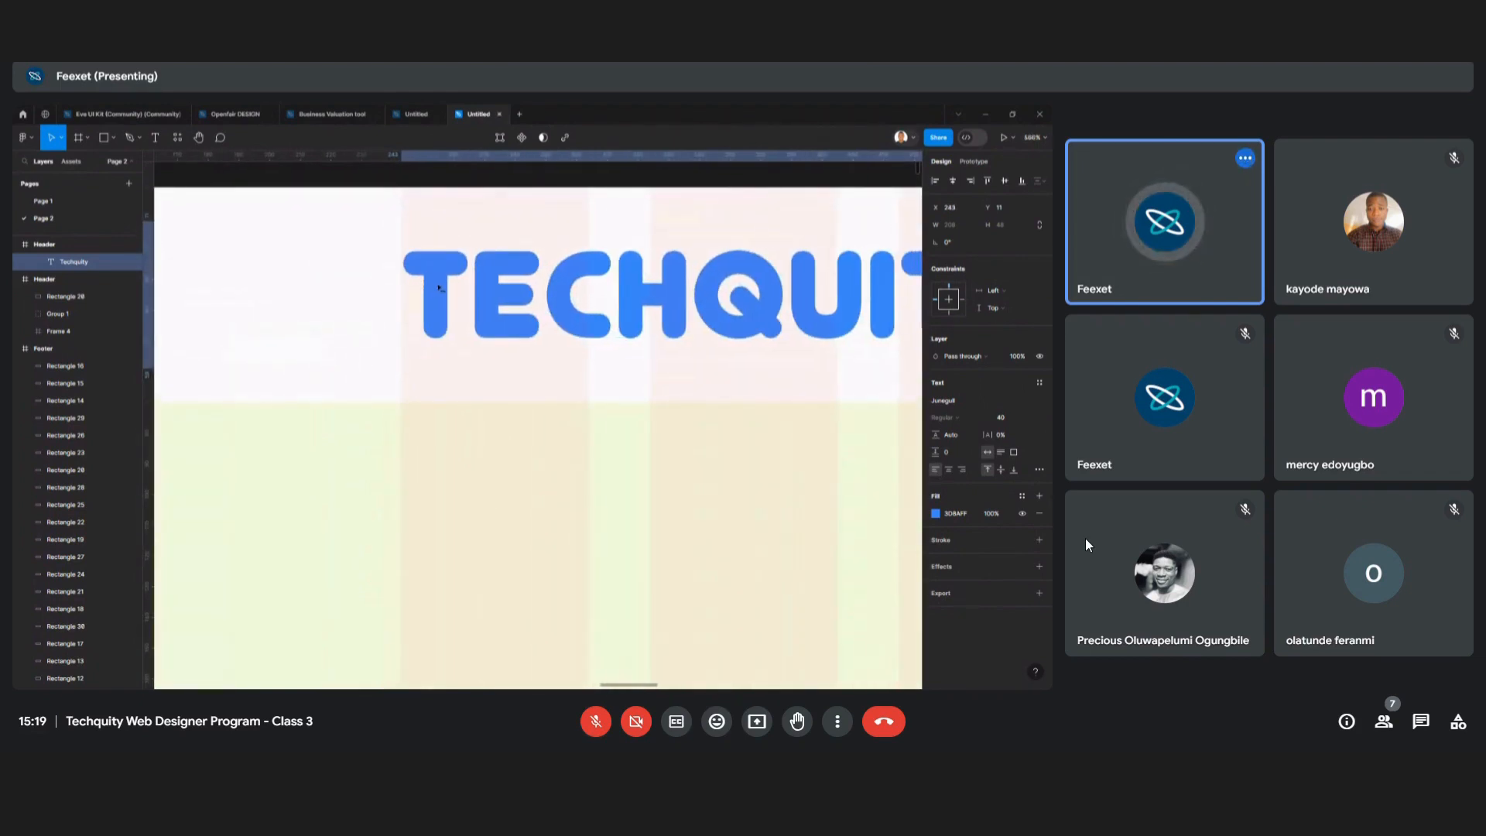
Switch to Figma, add a "Home" text on the canvas above the header frame and set its font to Karla
{"action": "scroll", "coordinate": [438, 288], "scroll_direction": "down", "scroll_amount": 6}
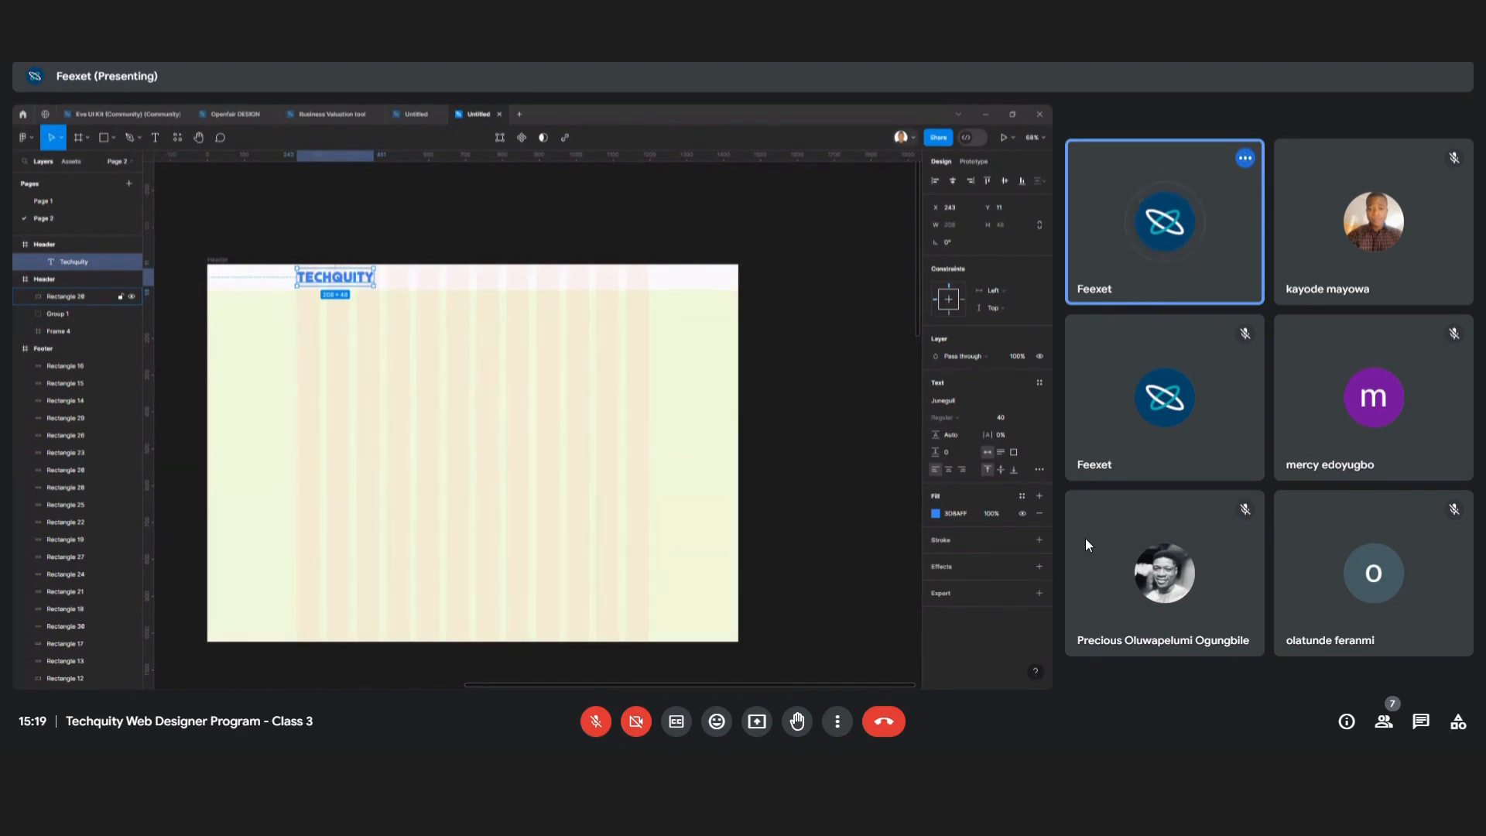
{"action": "left_click", "coordinate": [155, 137]}
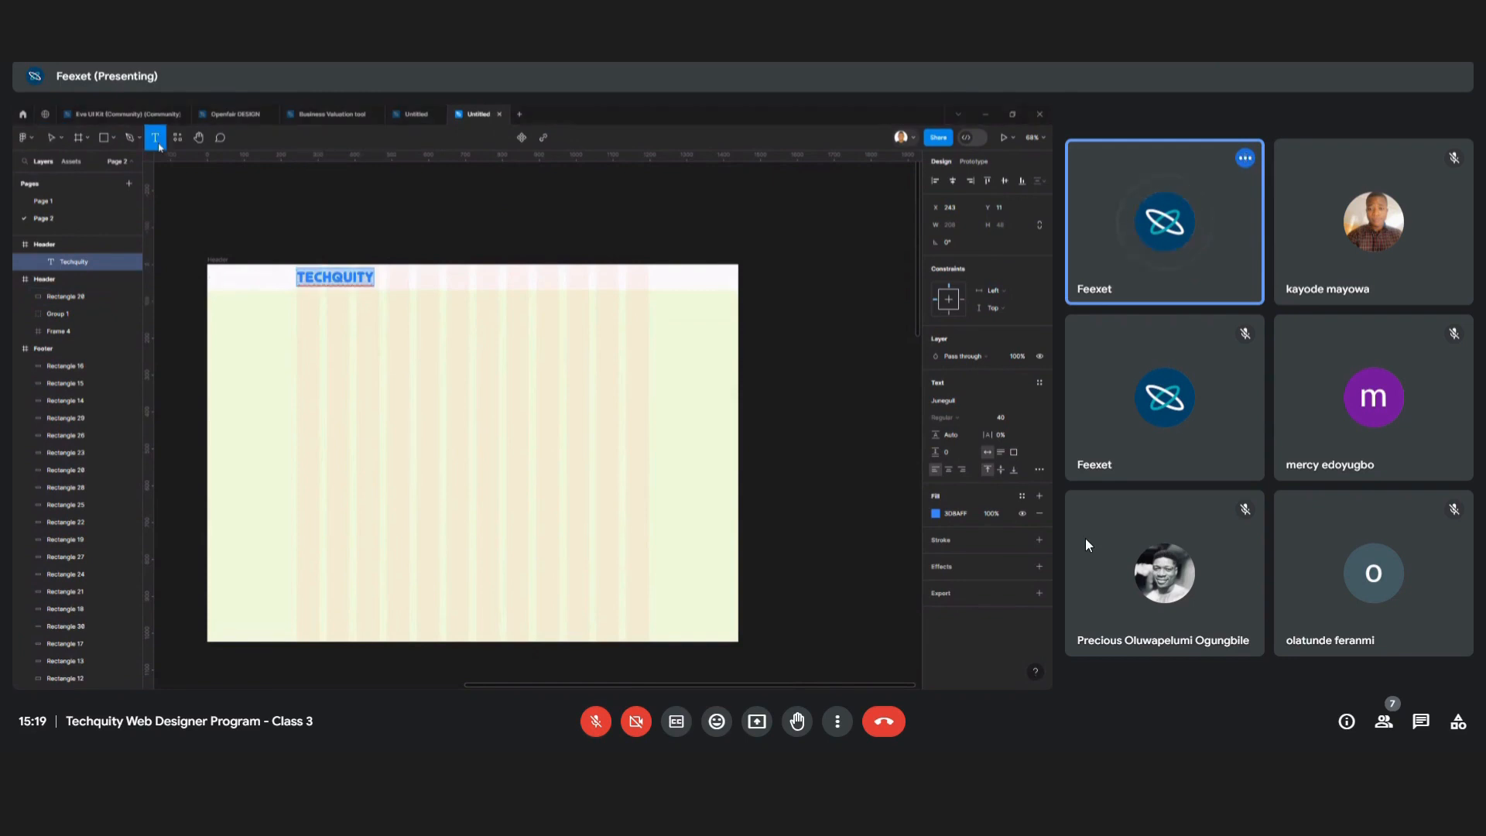
{"action": "left_click", "coordinate": [328, 206]}
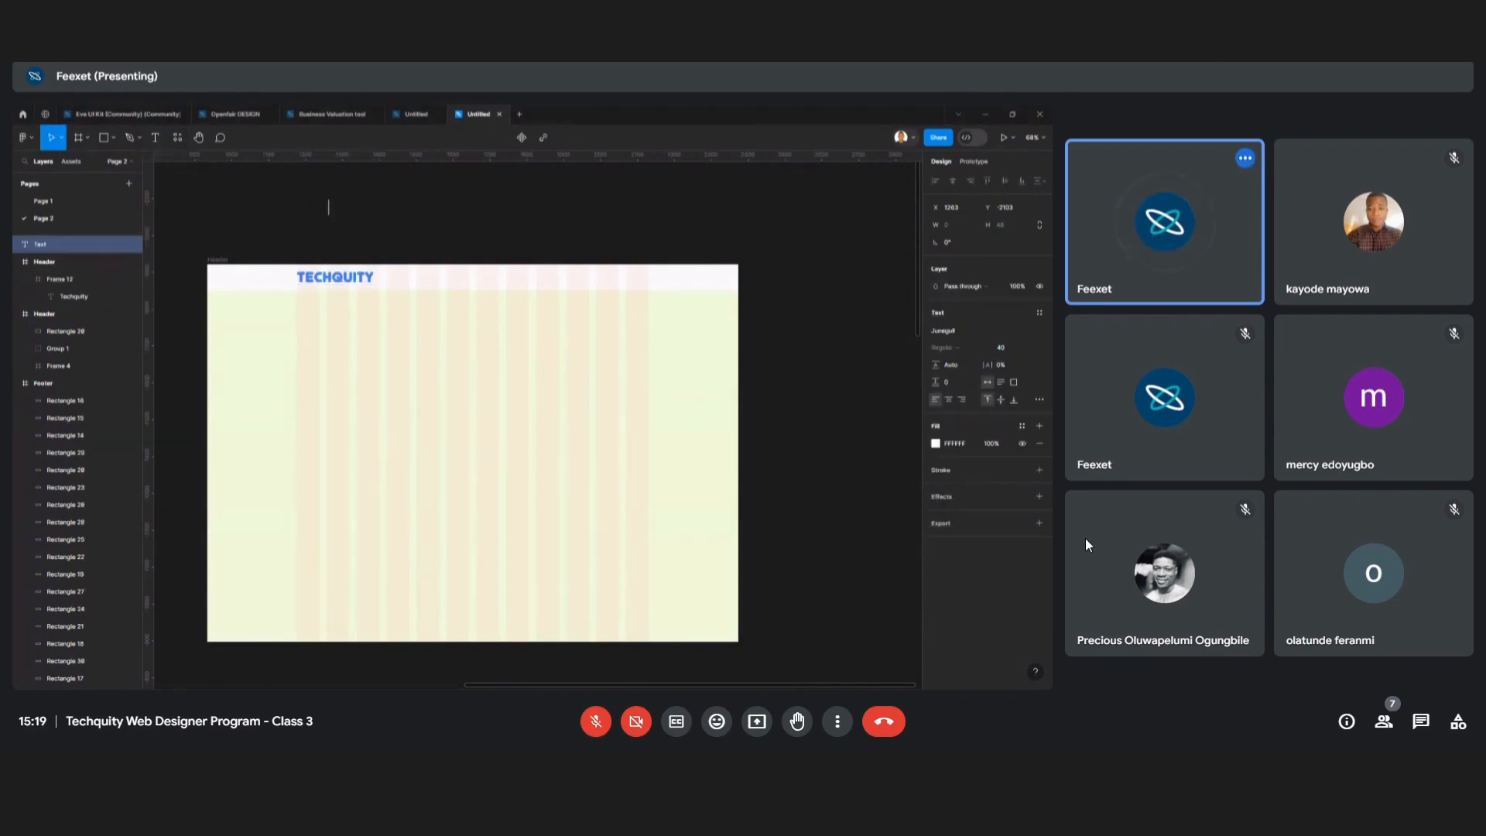
{"action": "type", "text": "Home"}
{"action": "key", "text": "Escape"}
{"action": "left_click", "coordinate": [988, 335]}
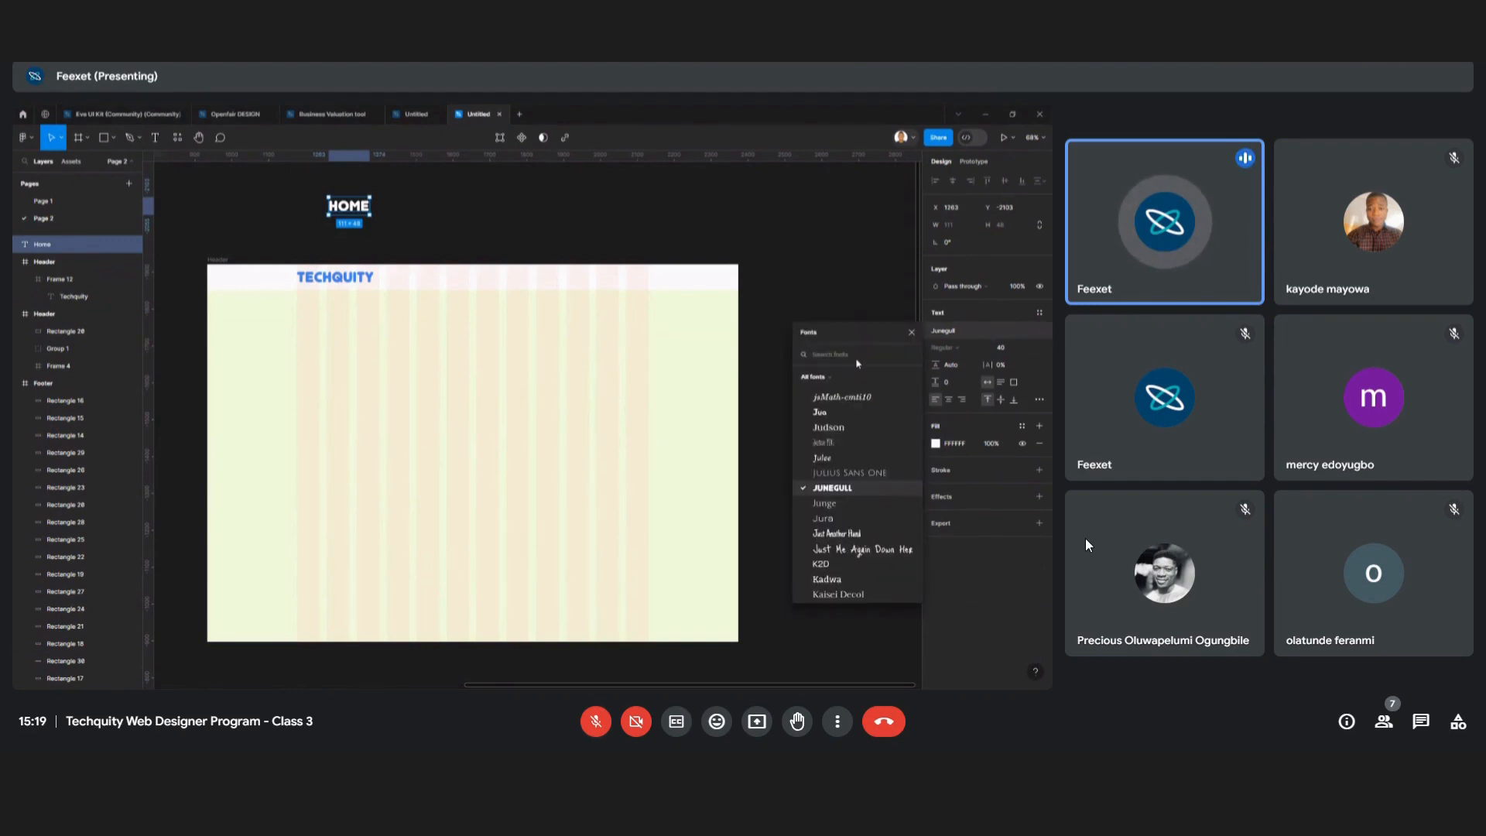
{"action": "type", "text": "karla"}
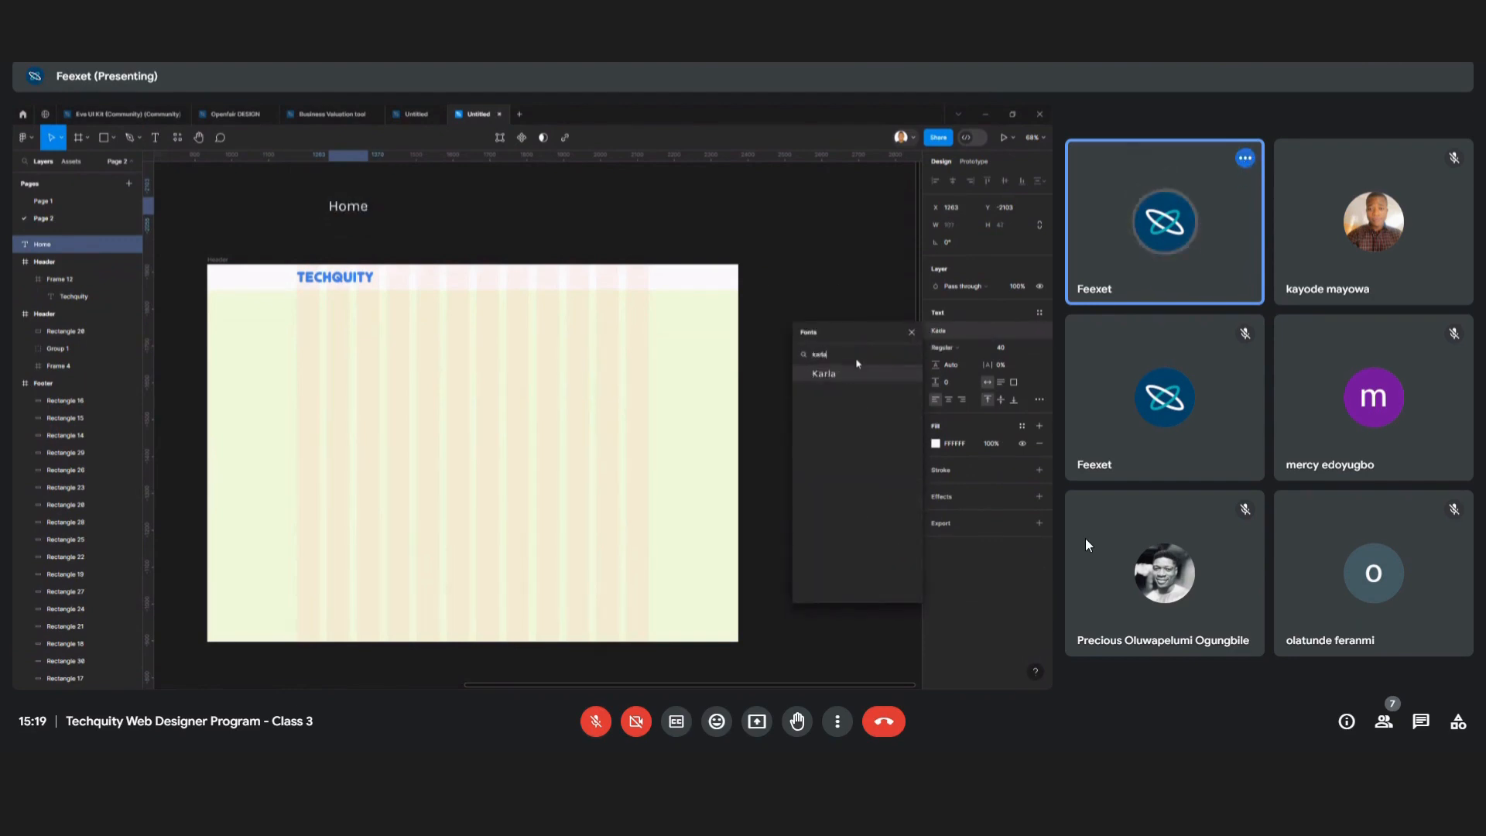
{"action": "left_click", "coordinate": [825, 377]}
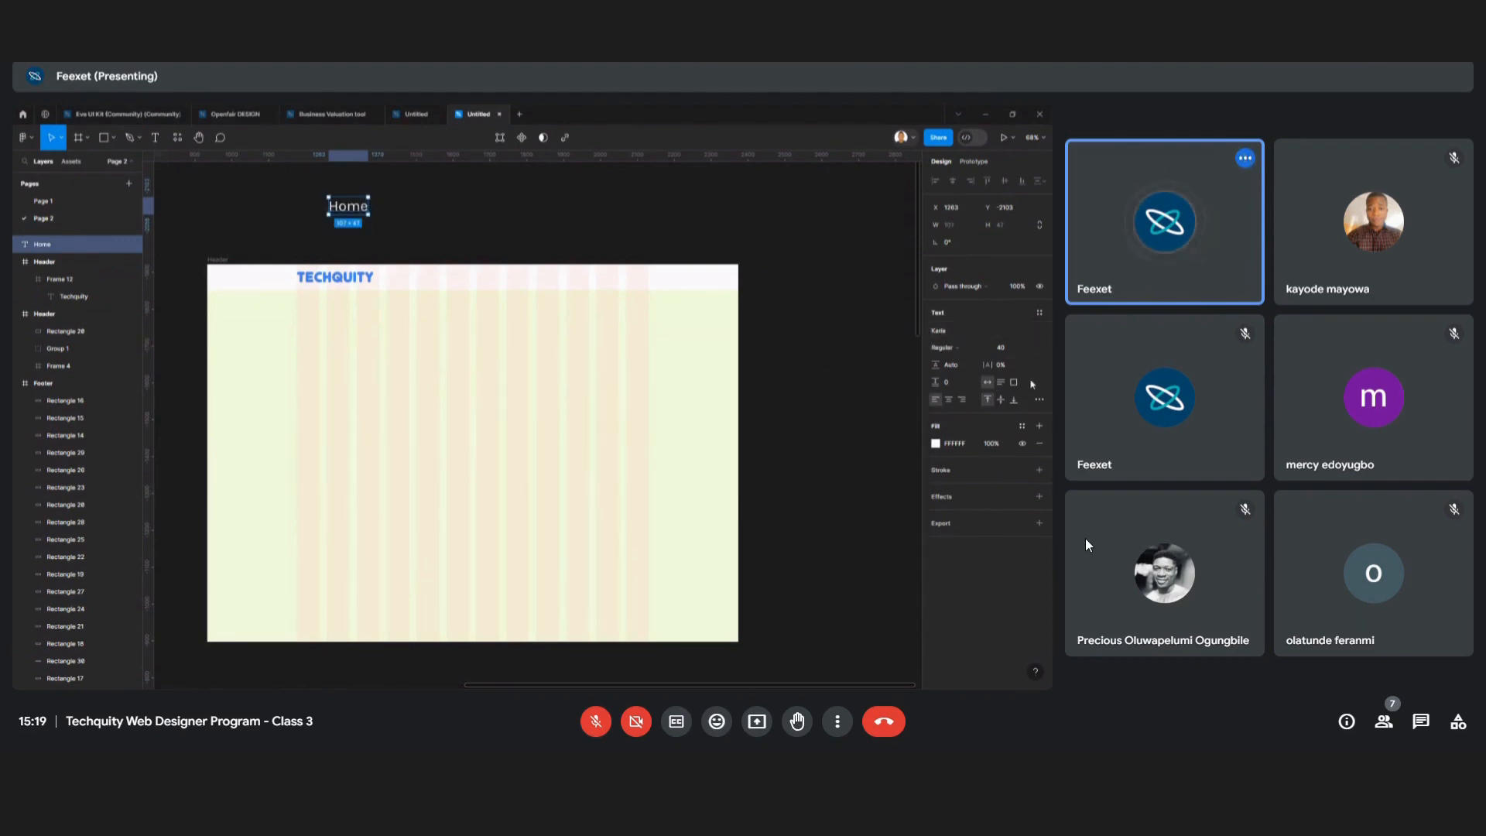
{"action": "key", "text": "Escape"}
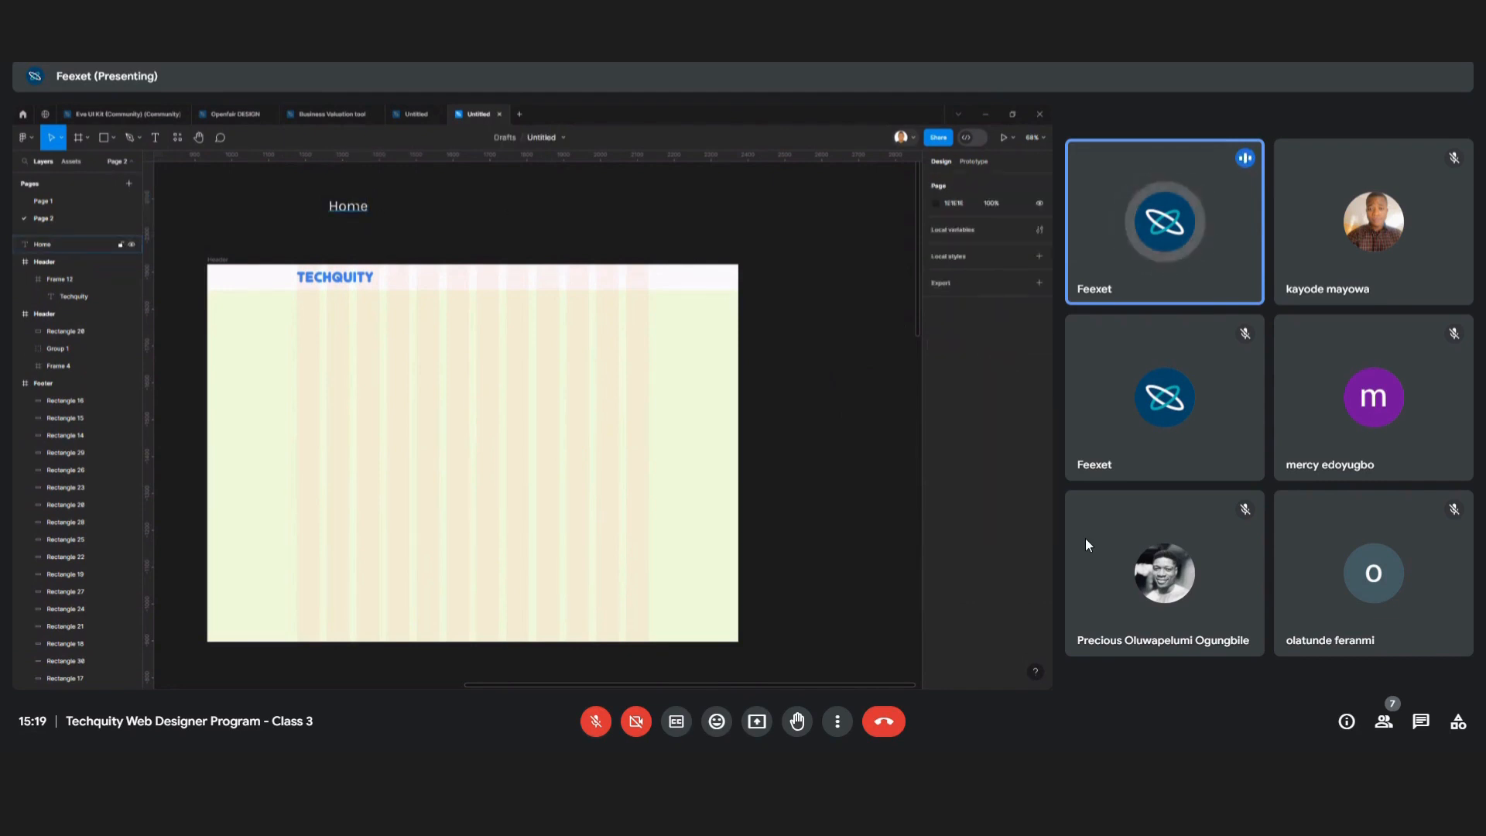
Move the Home text to just above the middle of the header frame and set its fill to 333333
{"action": "left_click_drag", "start_coordinate": [348, 206], "coordinate": [462, 225]}
{"action": "left_click", "coordinate": [957, 443]}
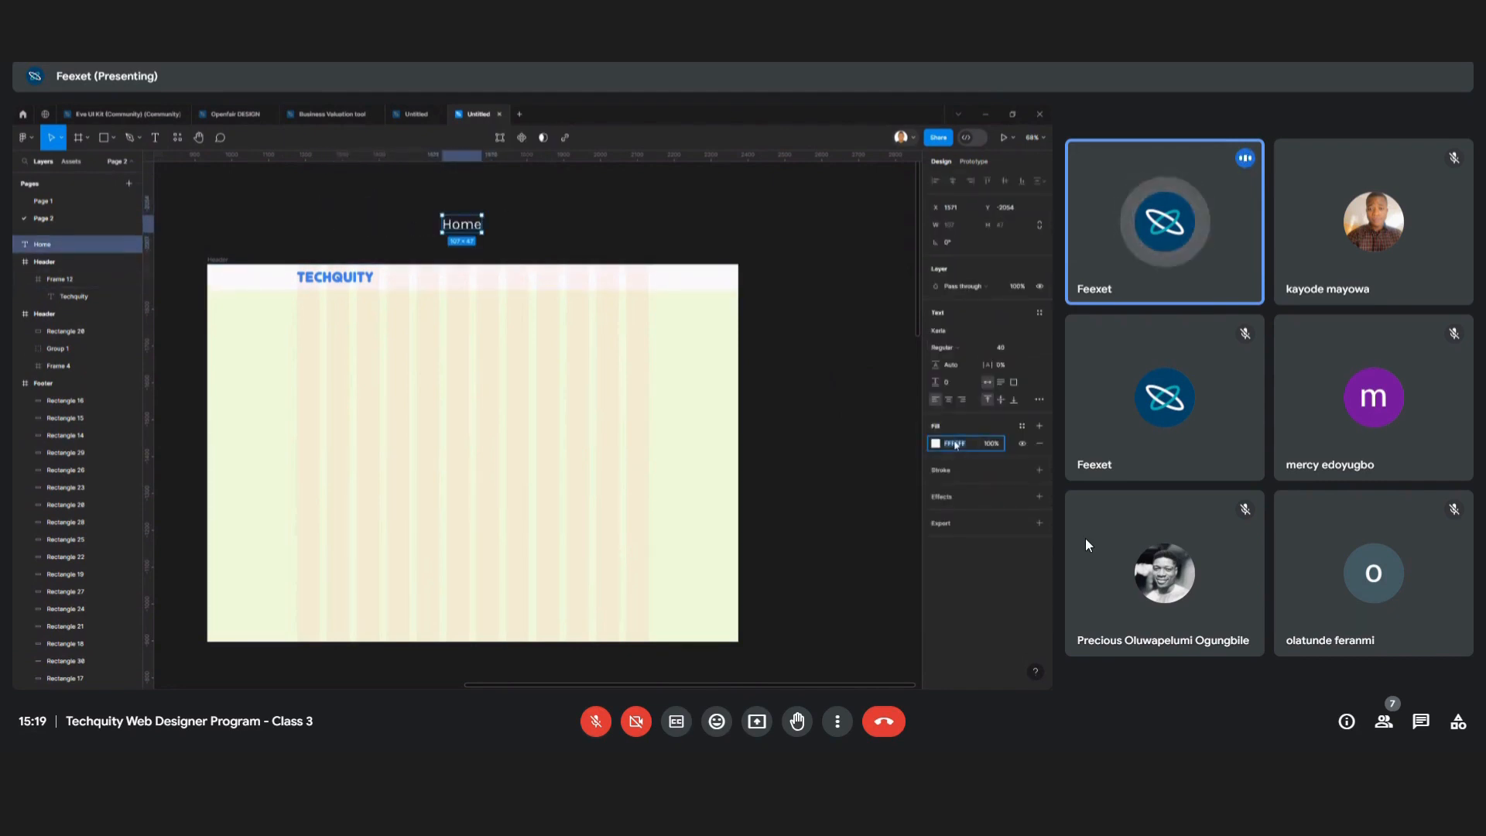
{"action": "type", "text": "333333"}
{"action": "key", "text": "Return"}
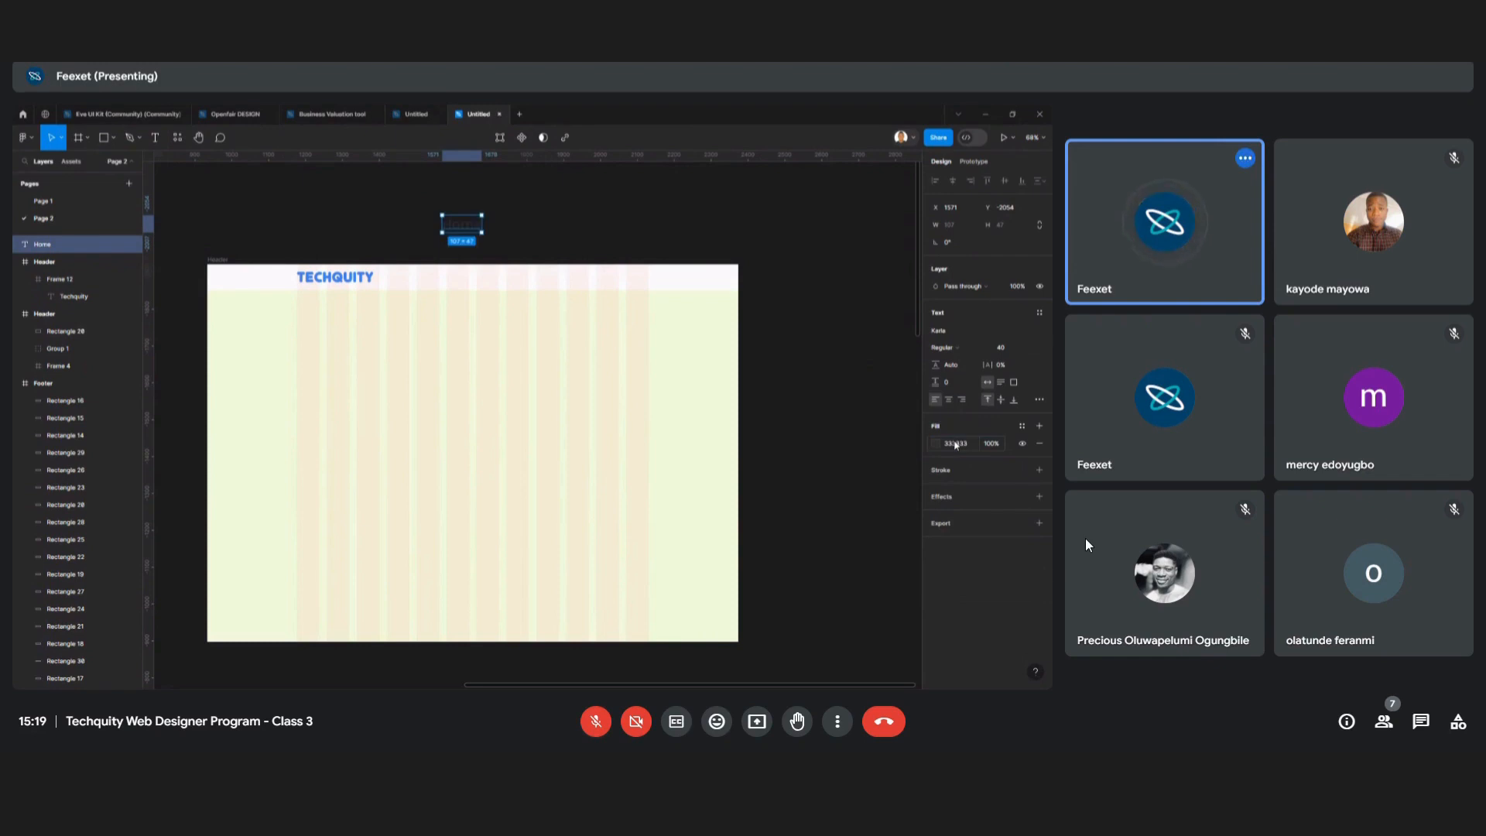
Set the Home text's font size to 16 and move it into the white header bar beside the TECHQUITY logo
{"action": "left_click", "coordinate": [1003, 352]}
{"action": "key", "text": "Return"}
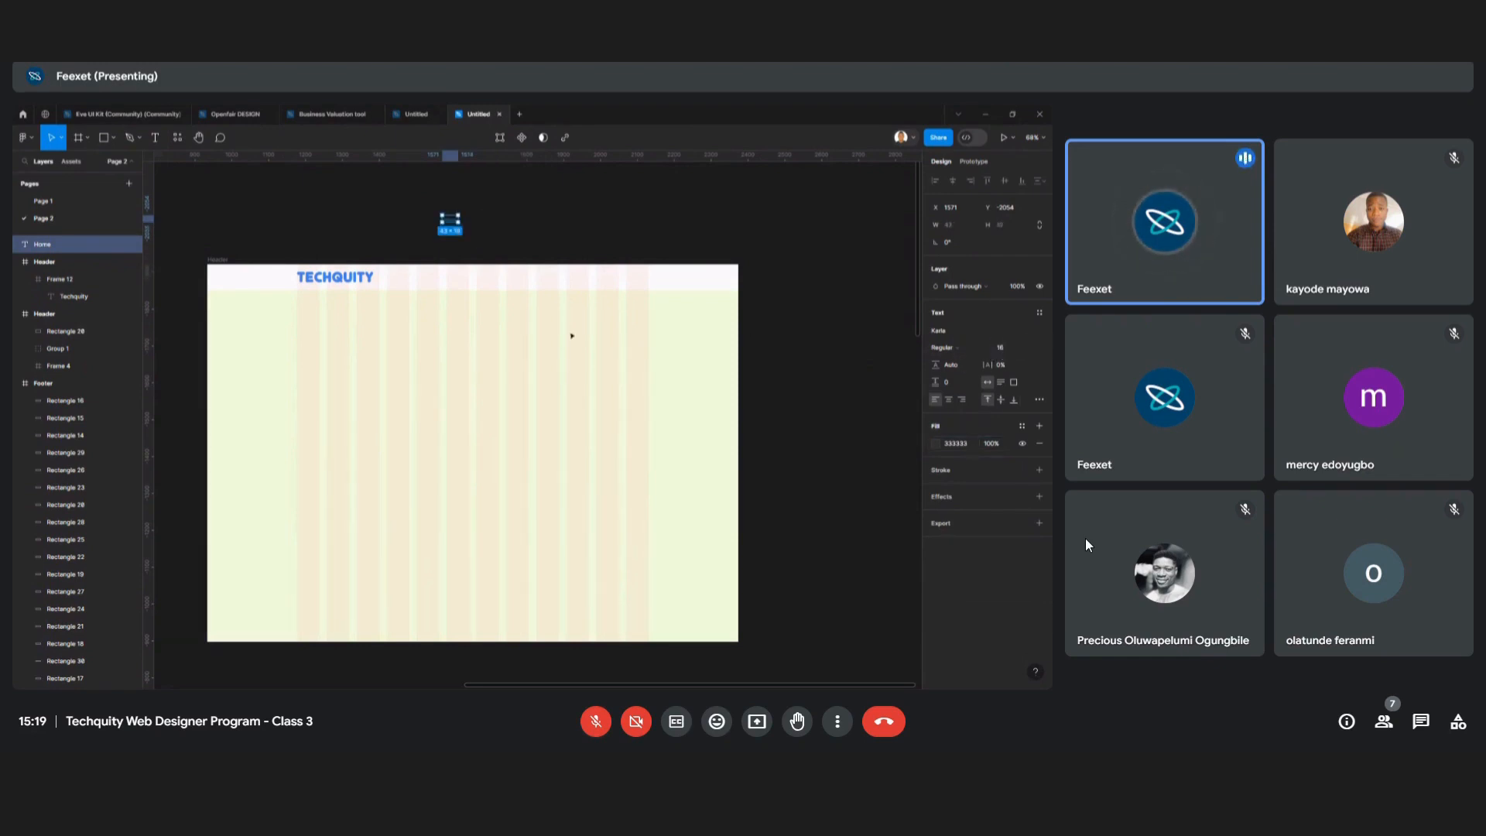
{"action": "left_click_drag", "start_coordinate": [449, 222], "coordinate": [452, 277]}
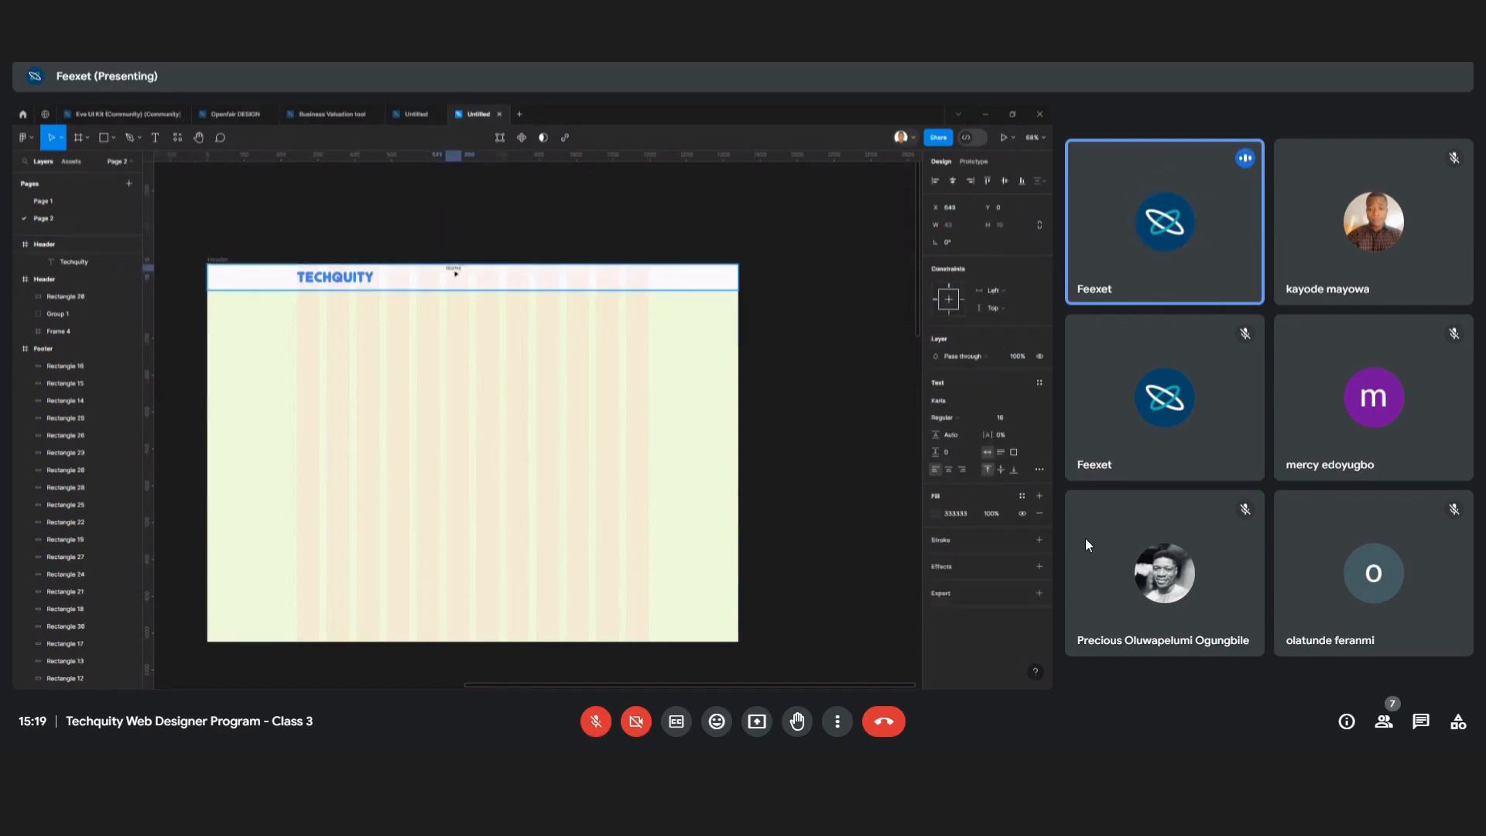
{"action": "scroll", "coordinate": [452, 277], "scroll_direction": "up", "scroll_amount": 3}
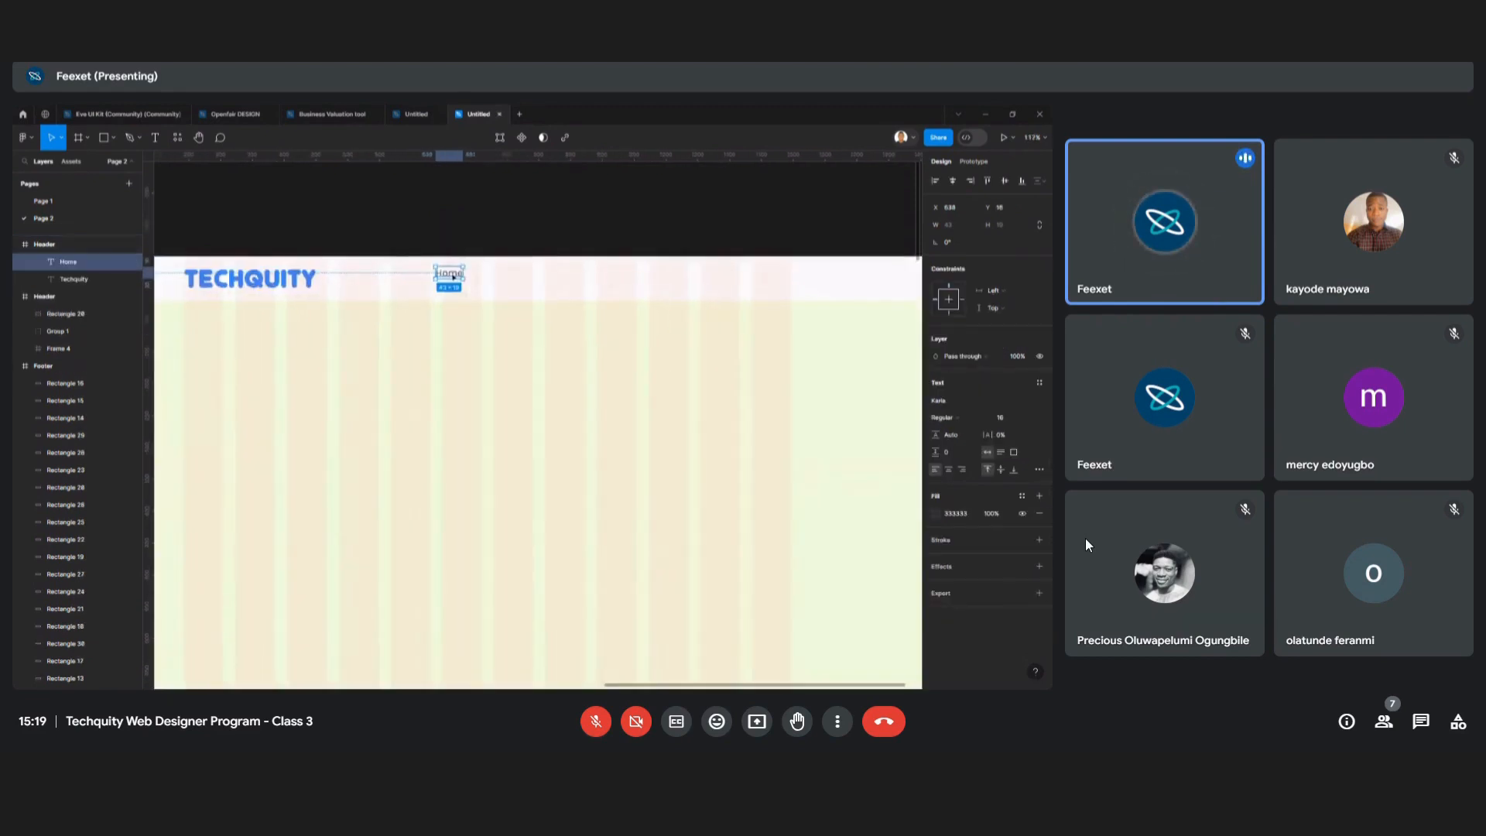
Set the height of the white header bar frame to 50
{"action": "left_click", "coordinate": [557, 287]}
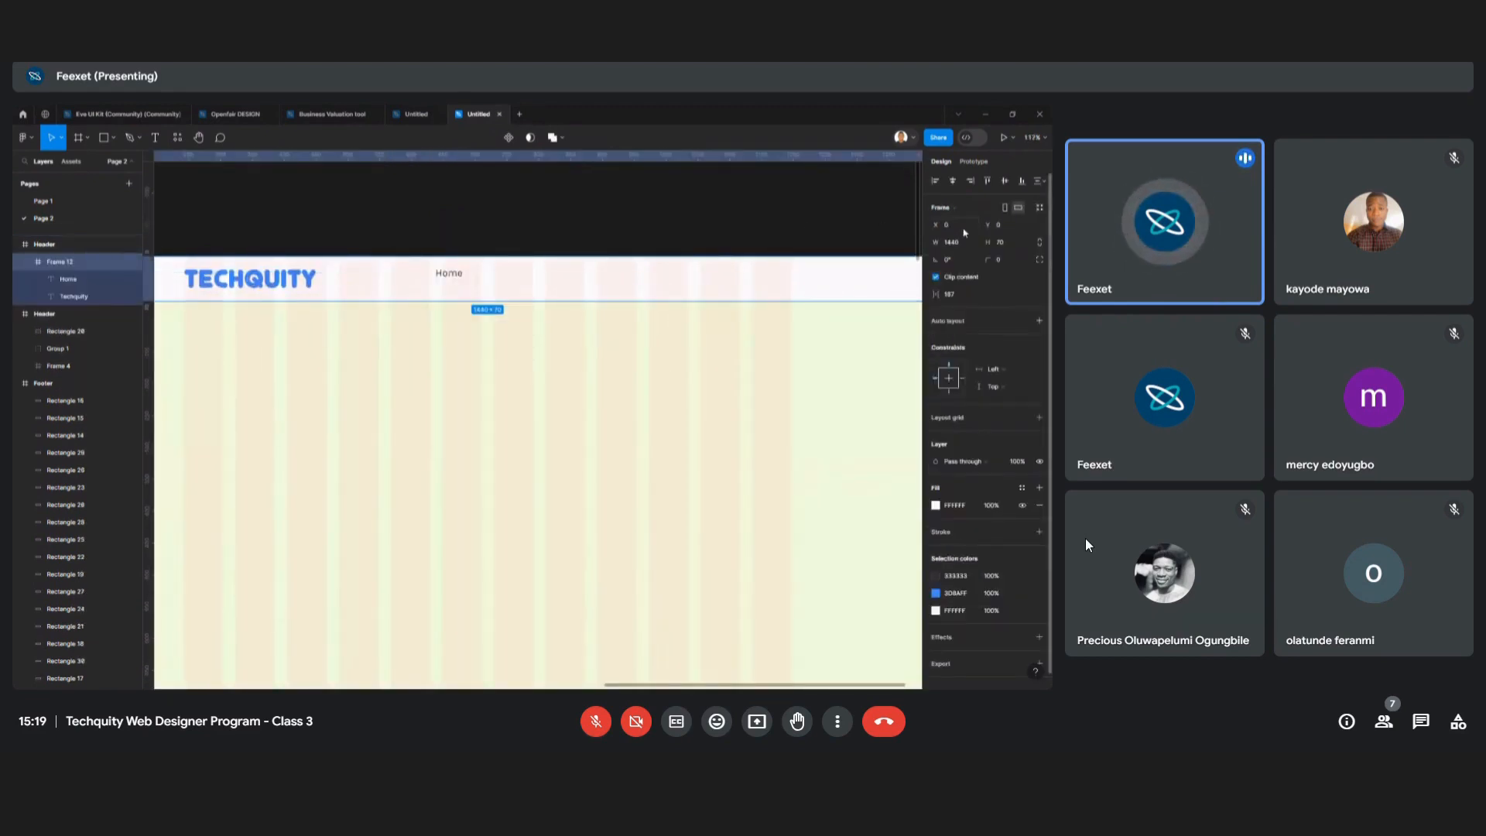
{"action": "left_click", "coordinate": [1008, 244]}
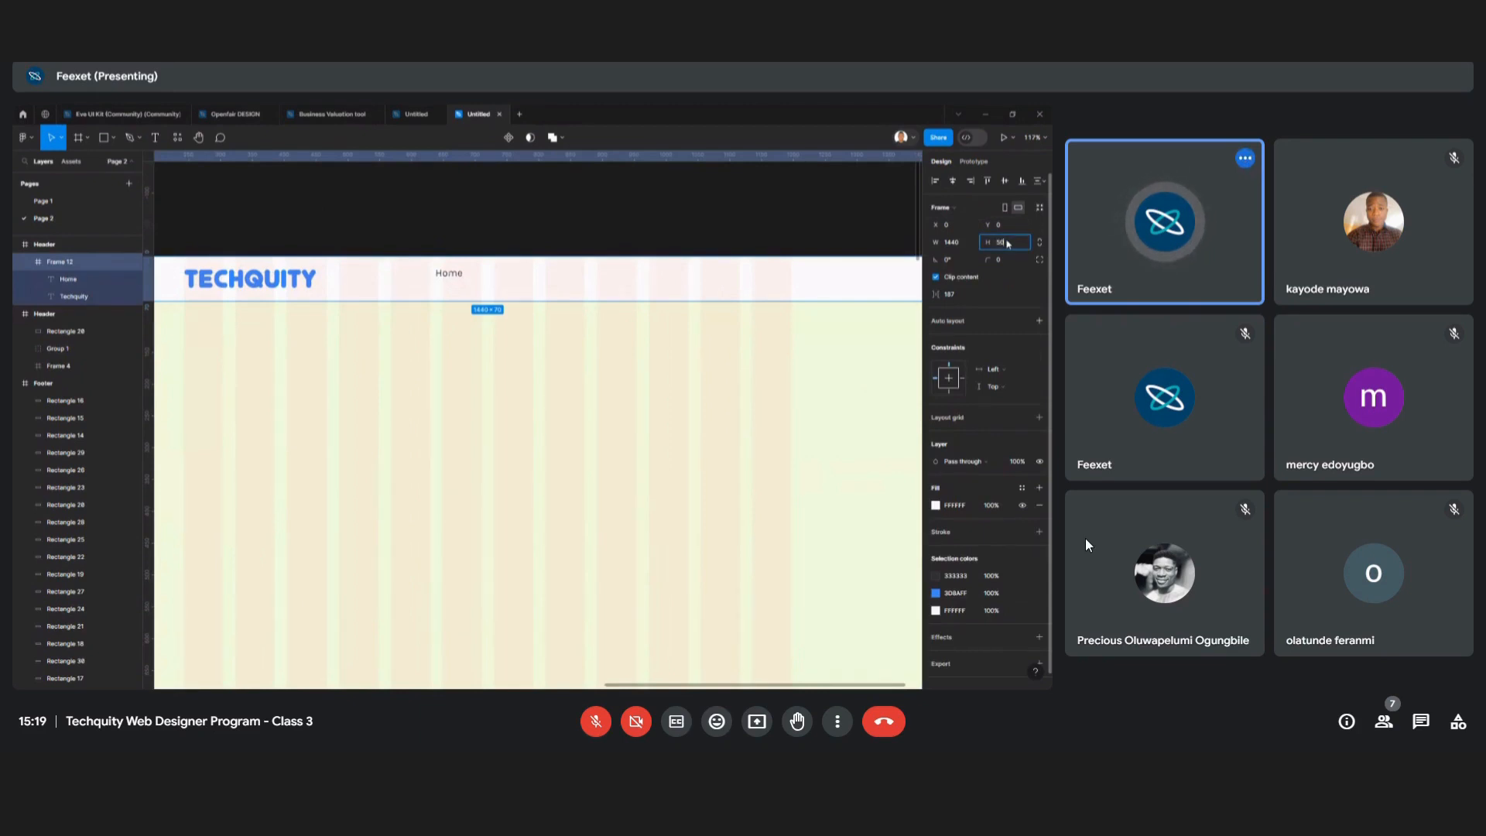
{"action": "key", "text": "Return"}
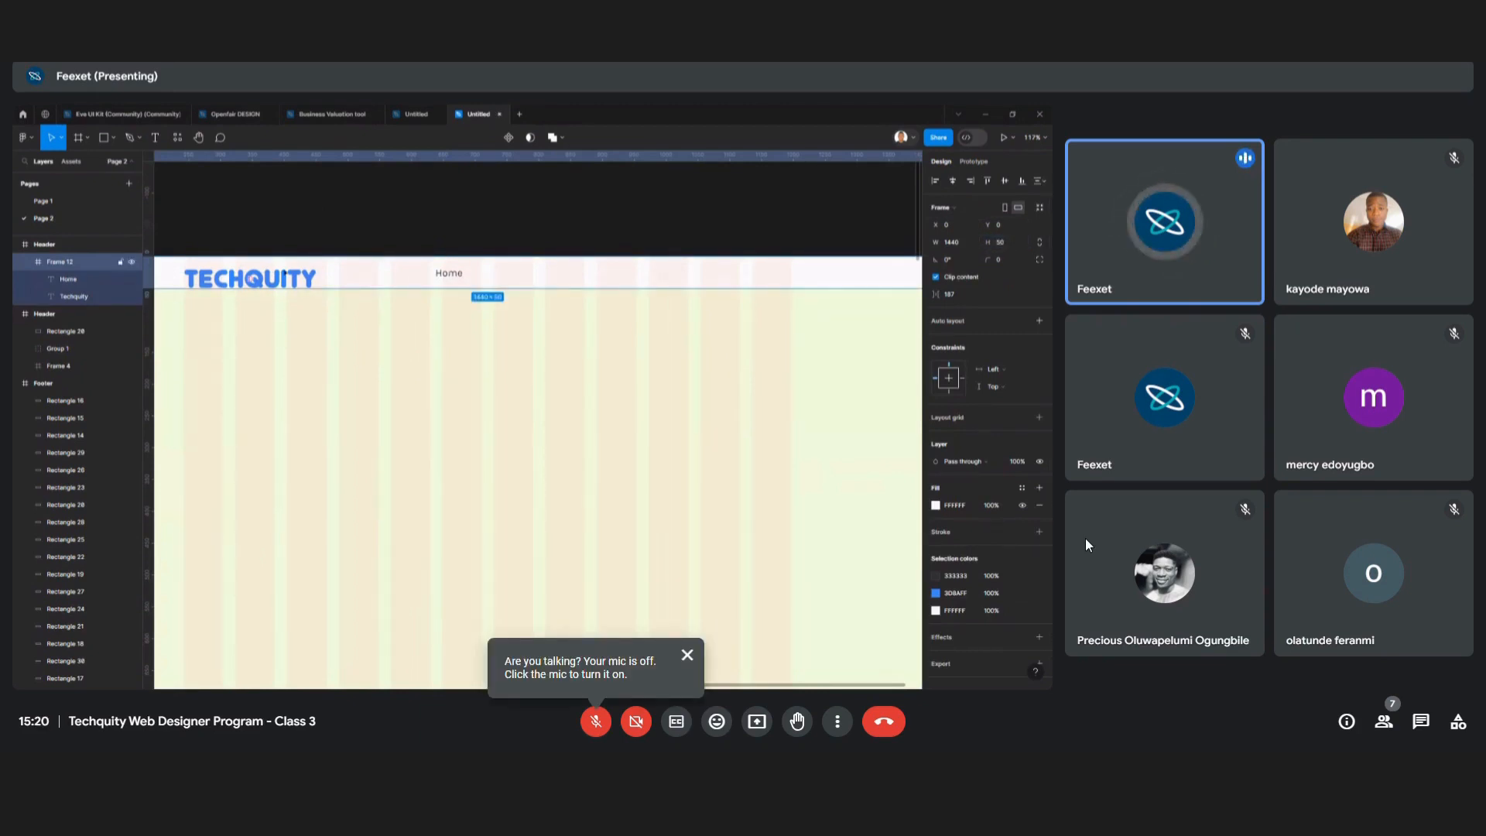
Set the font size of the TECHQUITY logo text to 25
{"action": "left_click", "coordinate": [282, 275]}
{"action": "left_click", "coordinate": [1010, 419]}
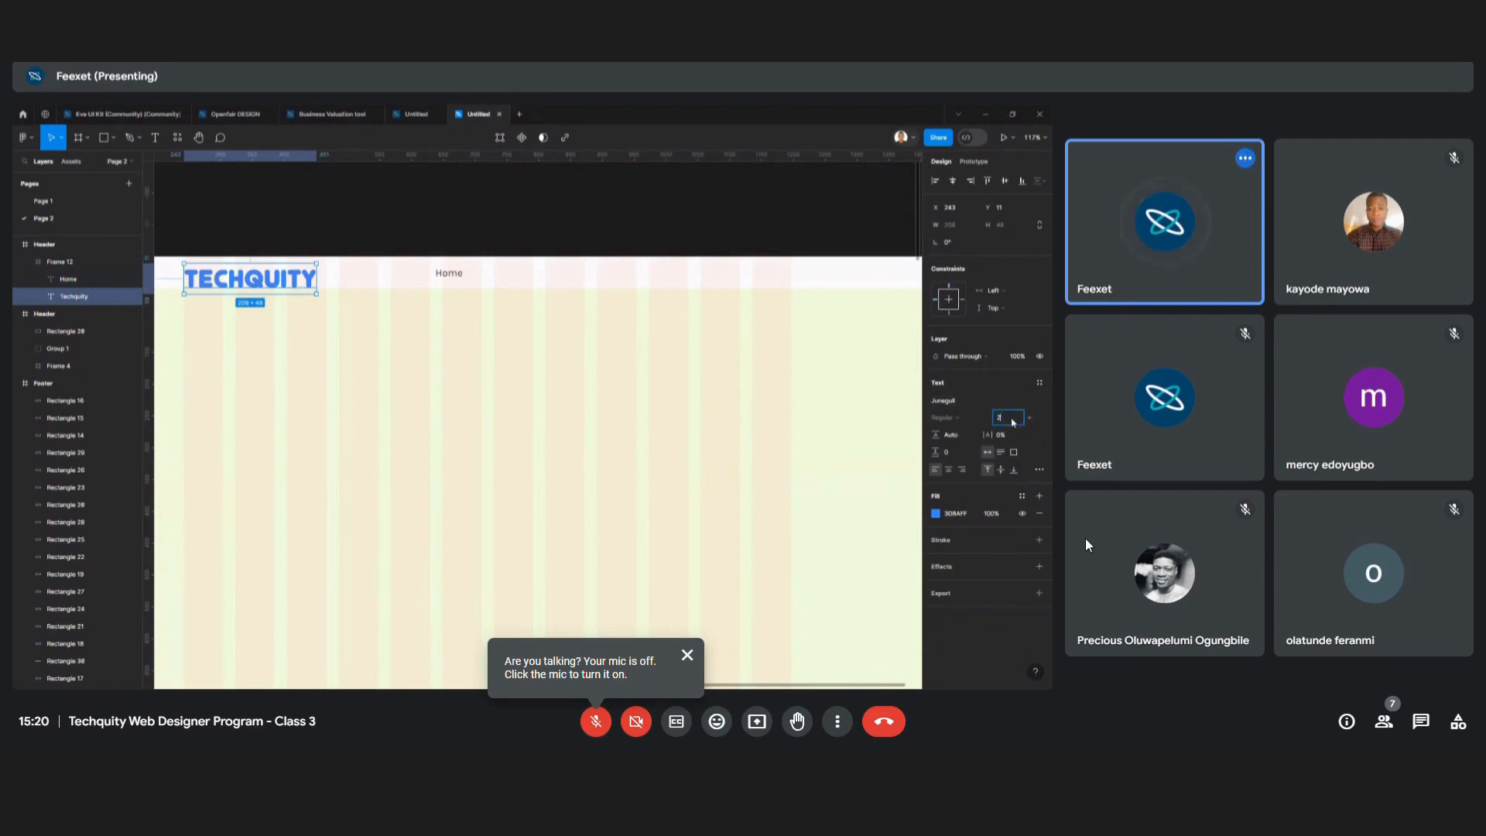
{"action": "type", "text": "25"}
{"action": "key", "text": "Return"}
{"action": "scroll", "coordinate": [386, 354], "scroll_direction": "left", "scroll_amount": 3}
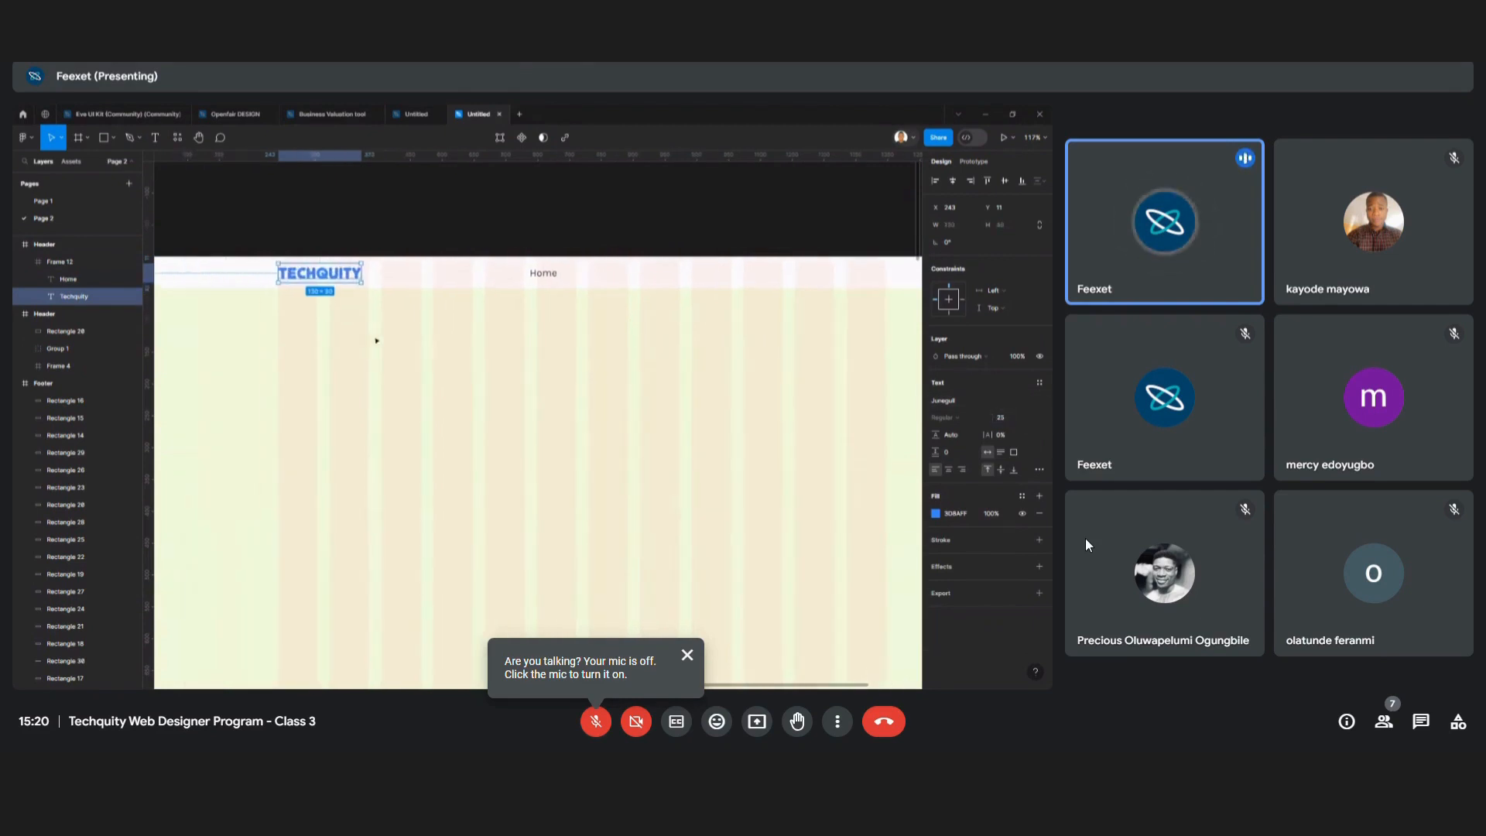
Duplicate the Home link beside itself in the header bar and change the copy's text to "About us"
{"action": "left_click", "coordinate": [544, 272]}
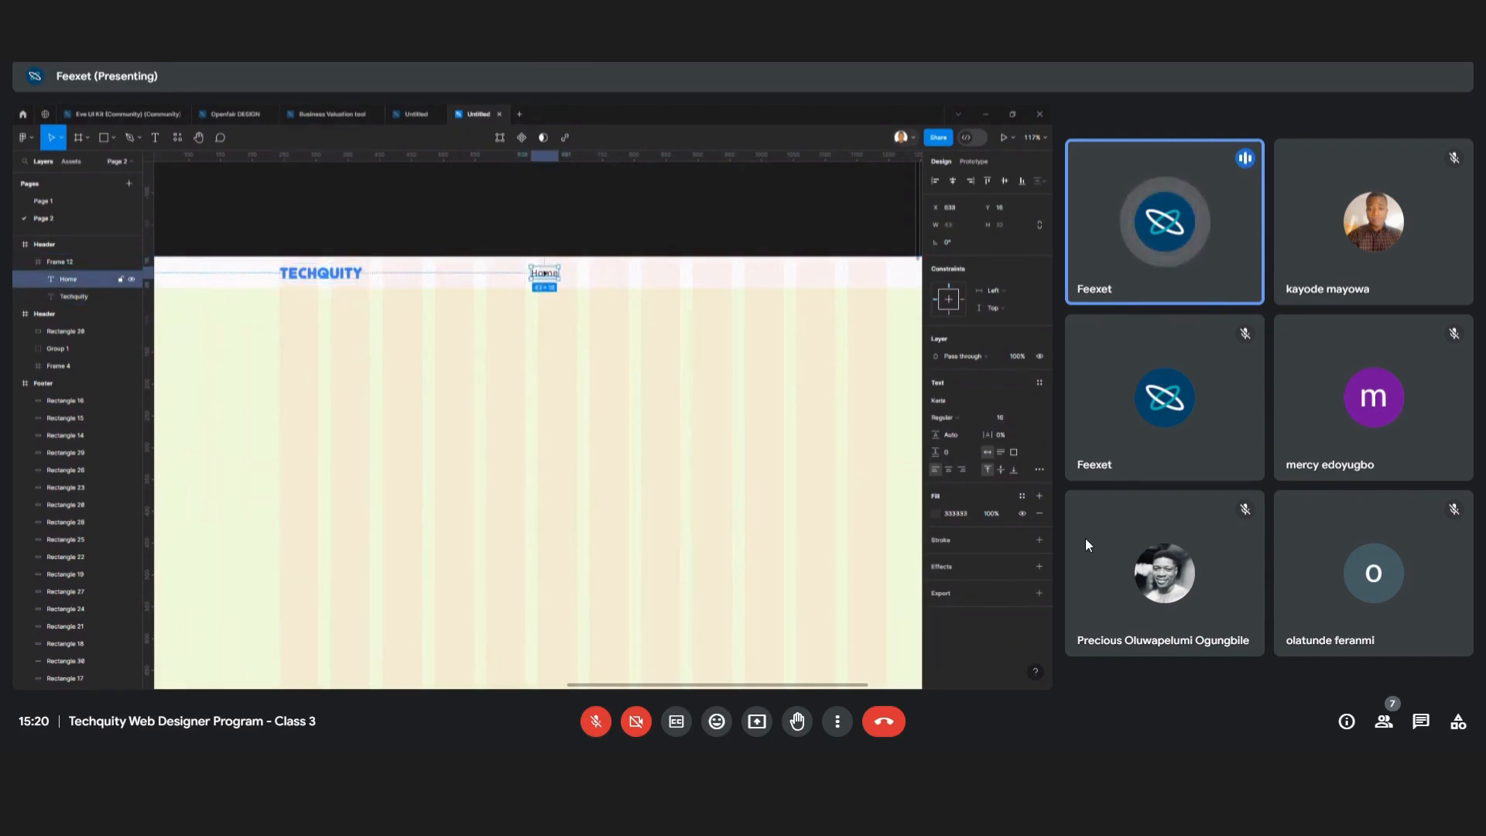
{"action": "left_click_drag", "start_coordinate": [544, 273], "coordinate": [582, 272], "text": "alt"}
{"action": "key", "text": "Return"}
{"action": "type", "text": "Ab"}
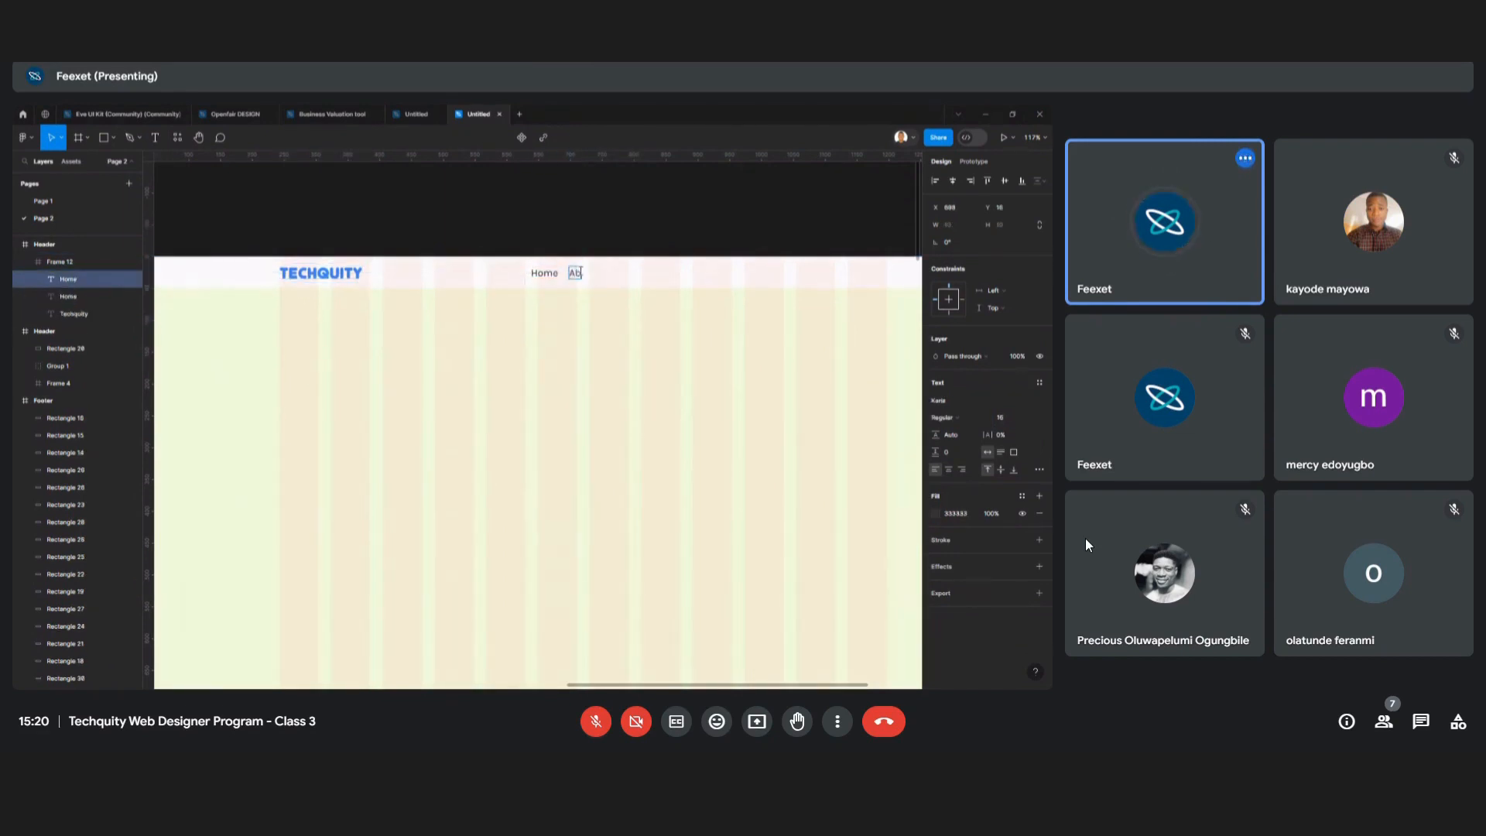
{"action": "type", "text": "out us"}
{"action": "key", "text": "Escape"}
{"action": "left_click", "coordinate": [627, 242]}
Duplicate the About us link to its right and change the copy's text to "Services"
{"action": "scroll", "coordinate": [627, 242], "scroll_direction": "right", "scroll_amount": 4}
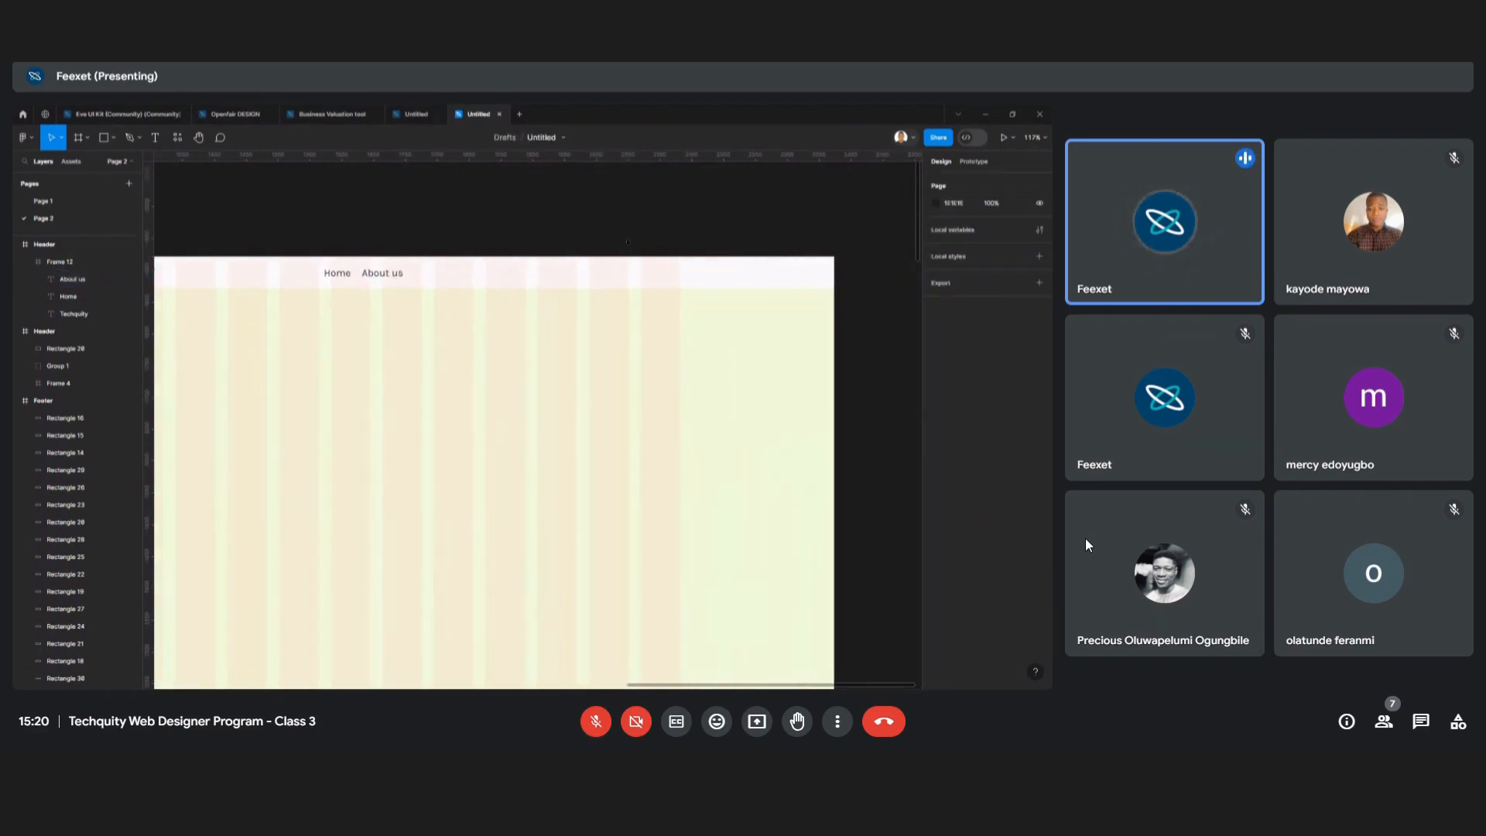
{"action": "left_click", "coordinate": [379, 276]}
{"action": "left_click", "coordinate": [380, 276]}
{"action": "left_click_drag", "start_coordinate": [380, 276], "coordinate": [431, 276]}
{"action": "key", "text": "Return"}
{"action": "type", "text": "Services"}
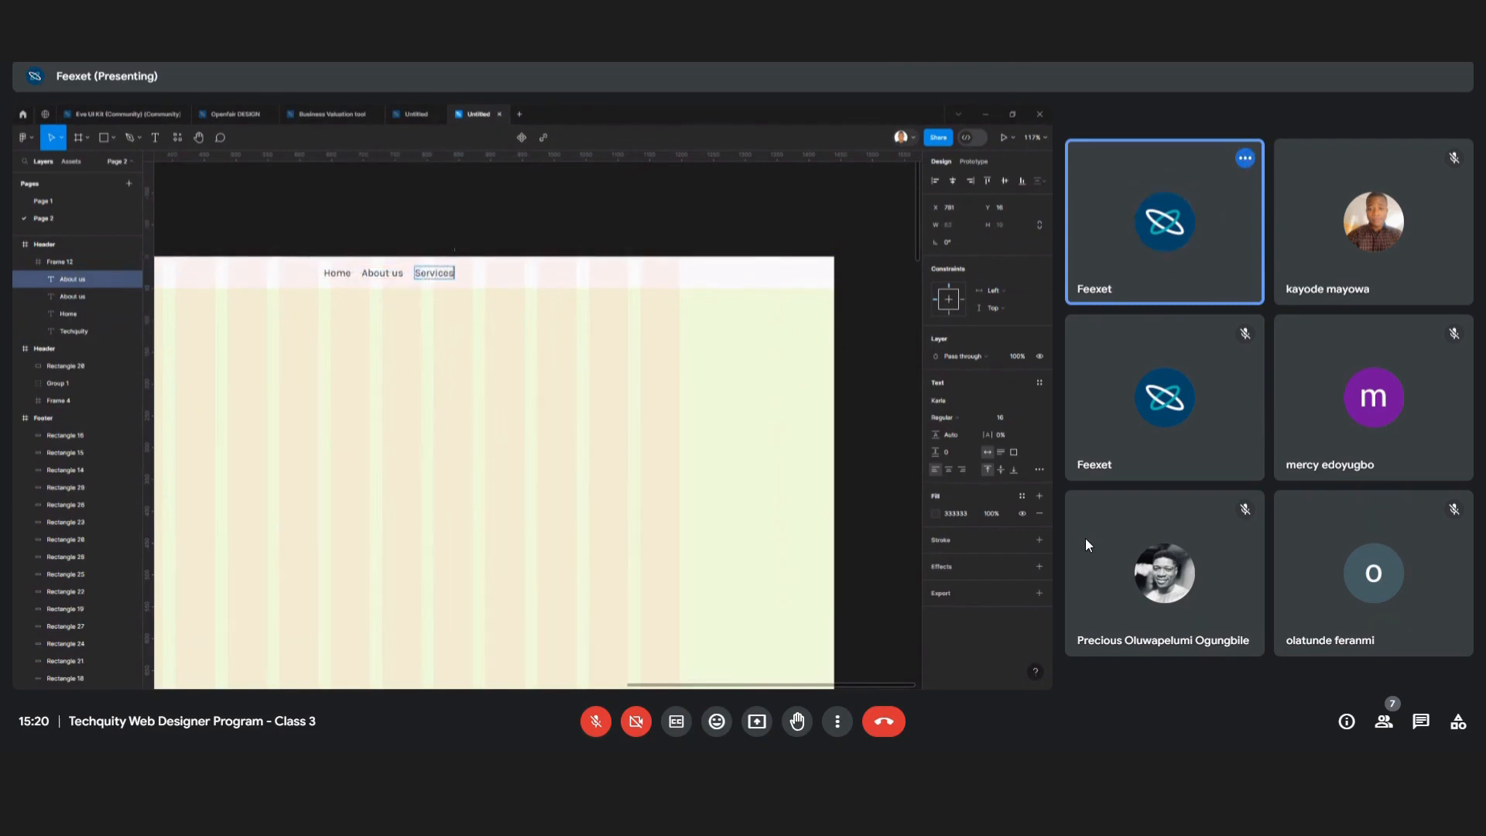
{"action": "key", "text": "Escape"}
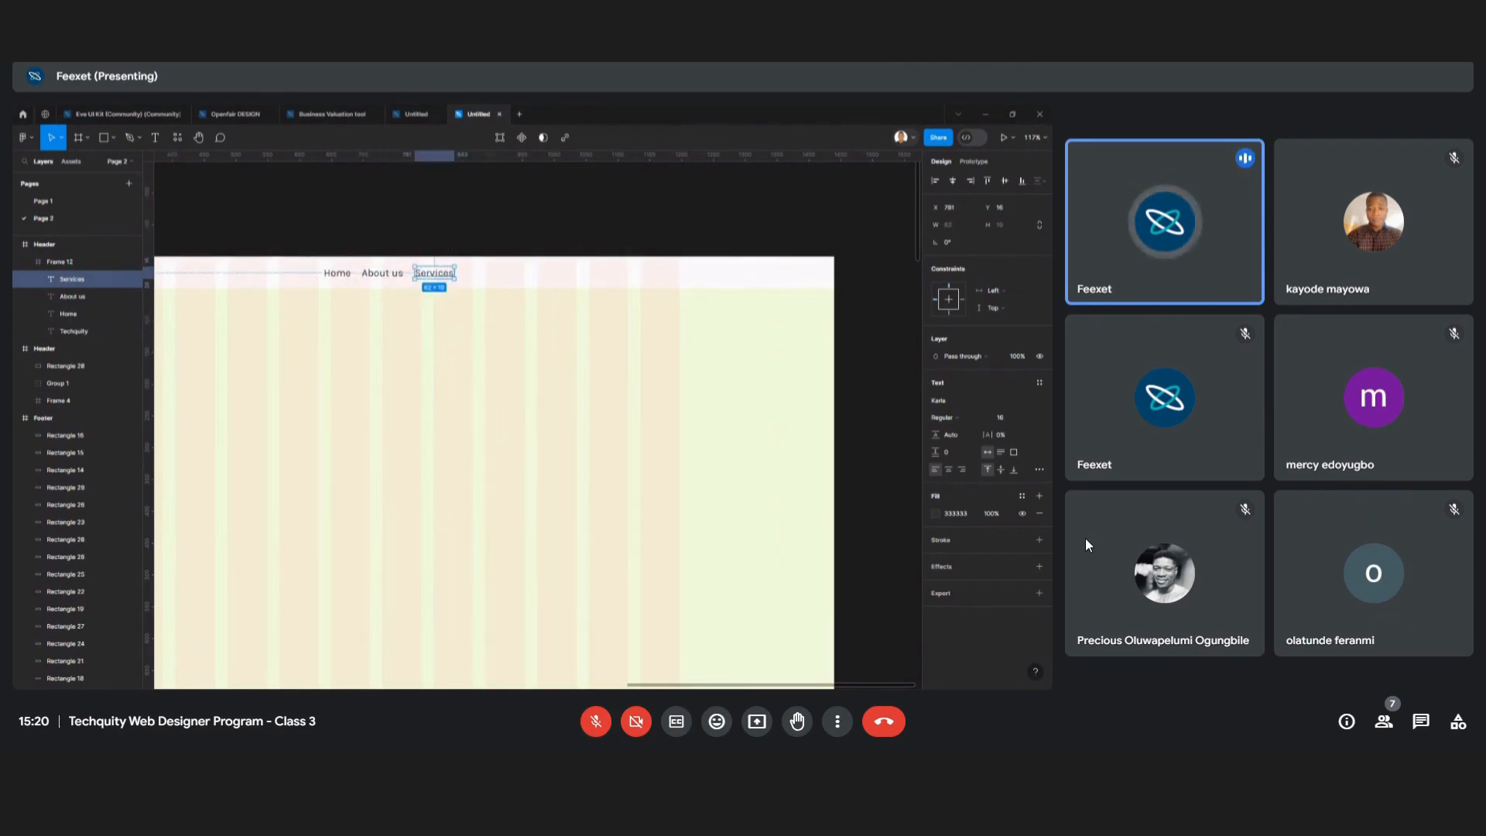
Duplicate the Services link to its right with equal spacing and change the copy's text to "Testimonials"
{"action": "left_click_drag", "start_coordinate": [434, 274], "coordinate": [483, 272]}
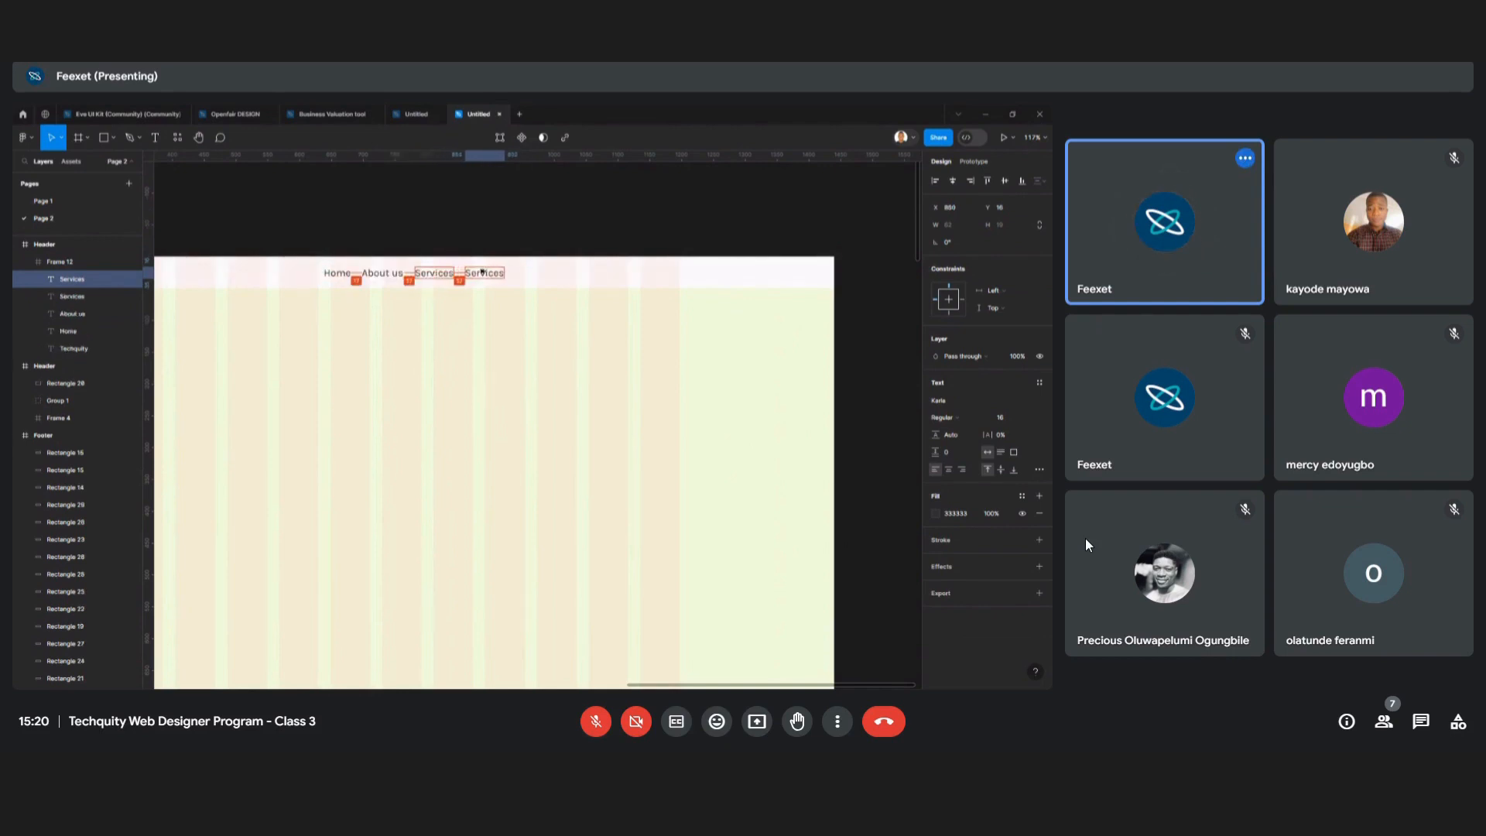
{"action": "key", "text": "Return"}
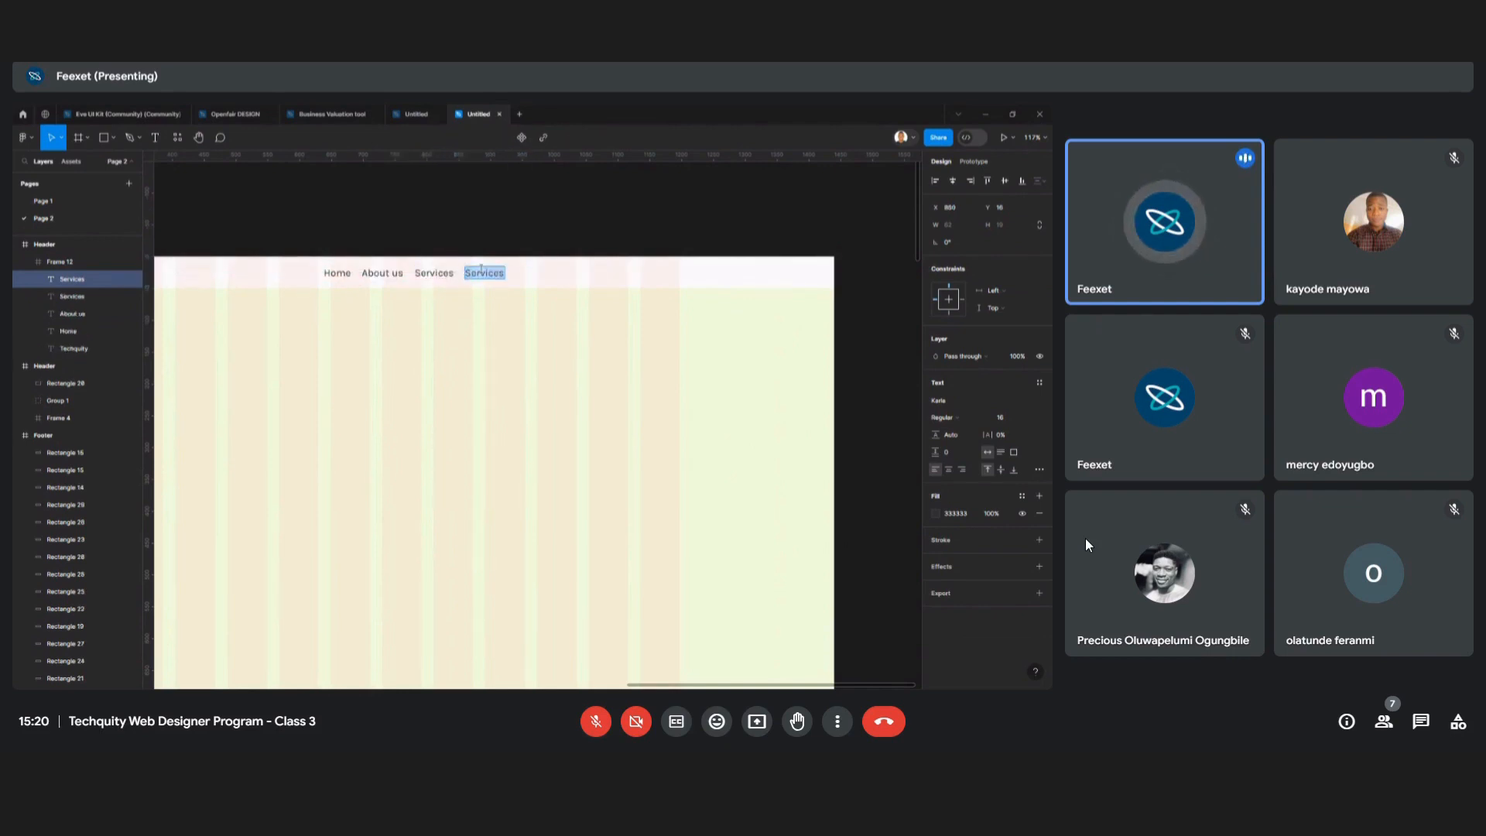
{"action": "type", "text": "Testimonia"}
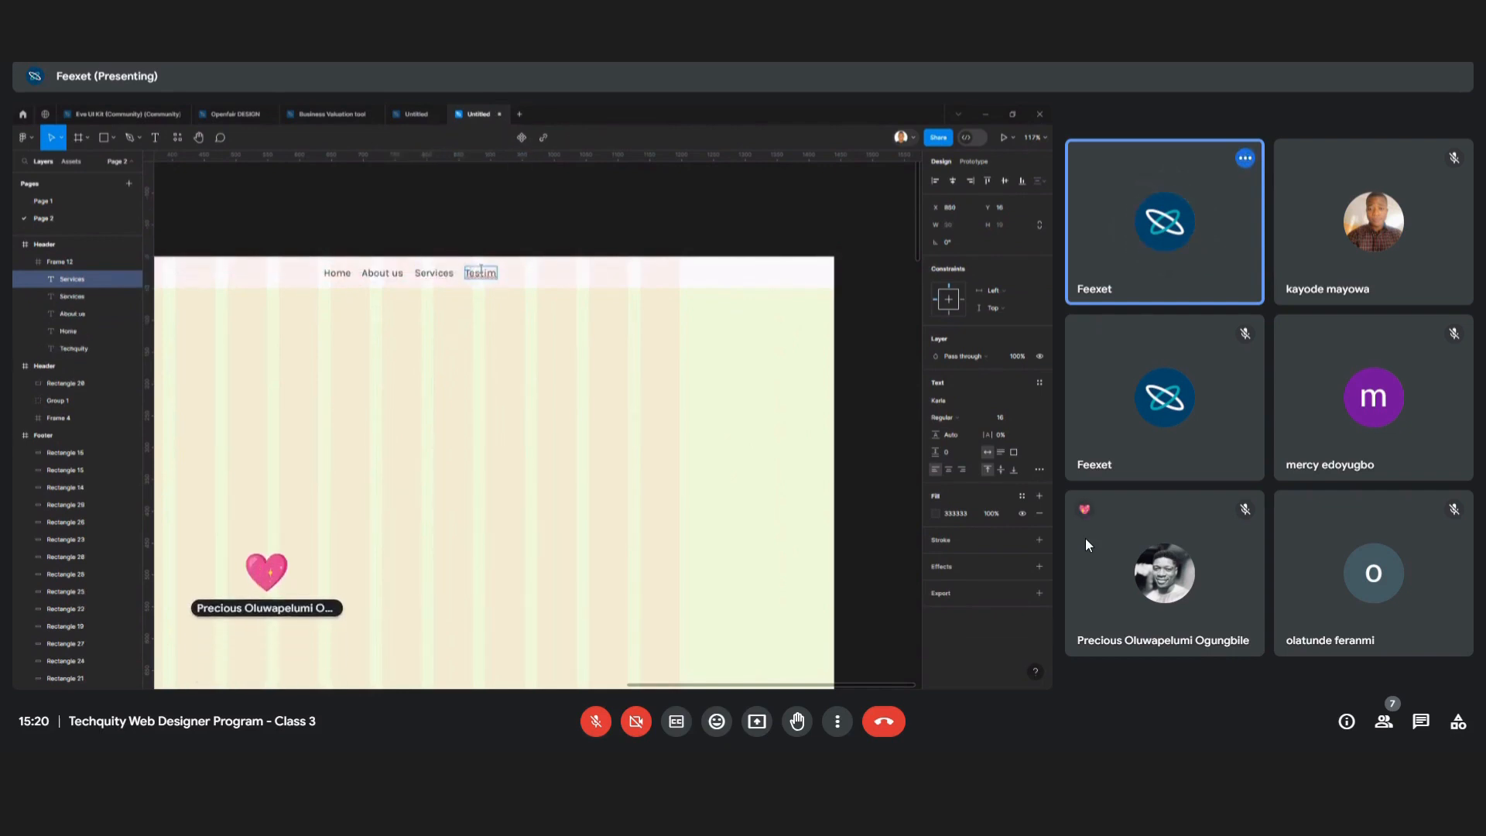
{"action": "type", "text": "ls"}
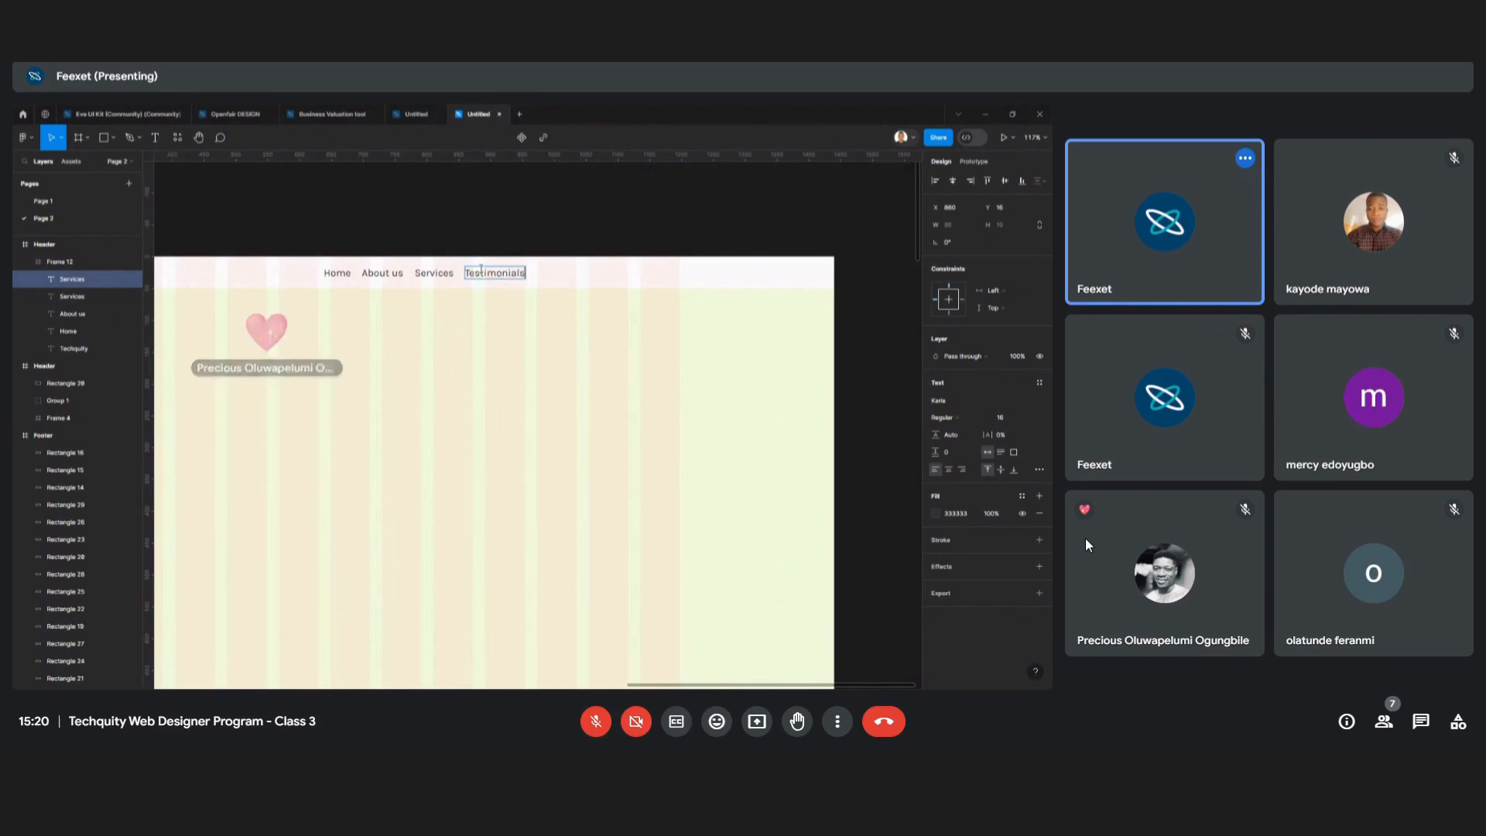
{"action": "key", "text": "Escape"}
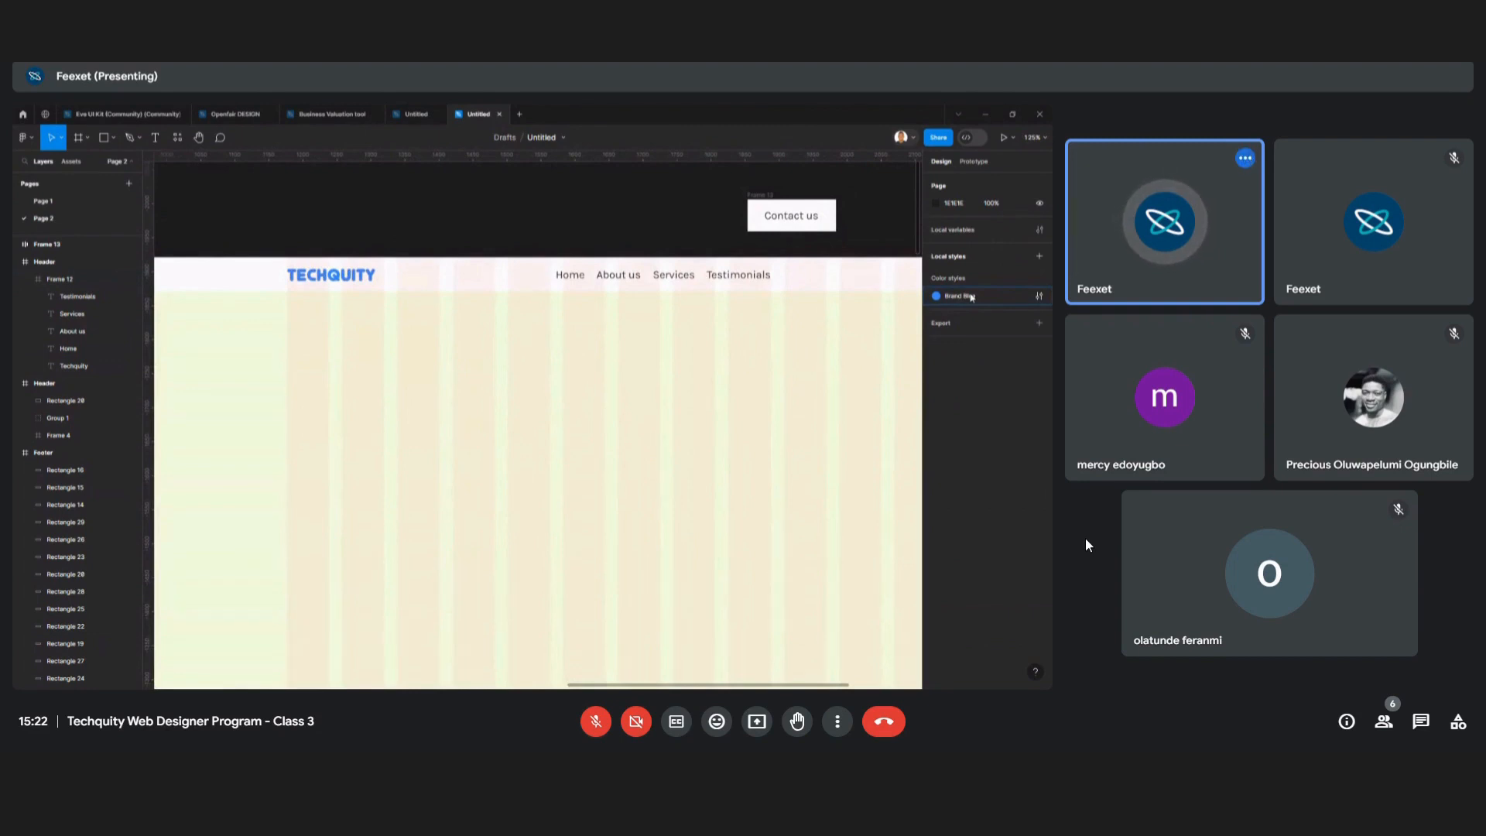
{"action": "scroll", "coordinate": [625, 217], "scroll_direction": "right", "scroll_amount": 3}
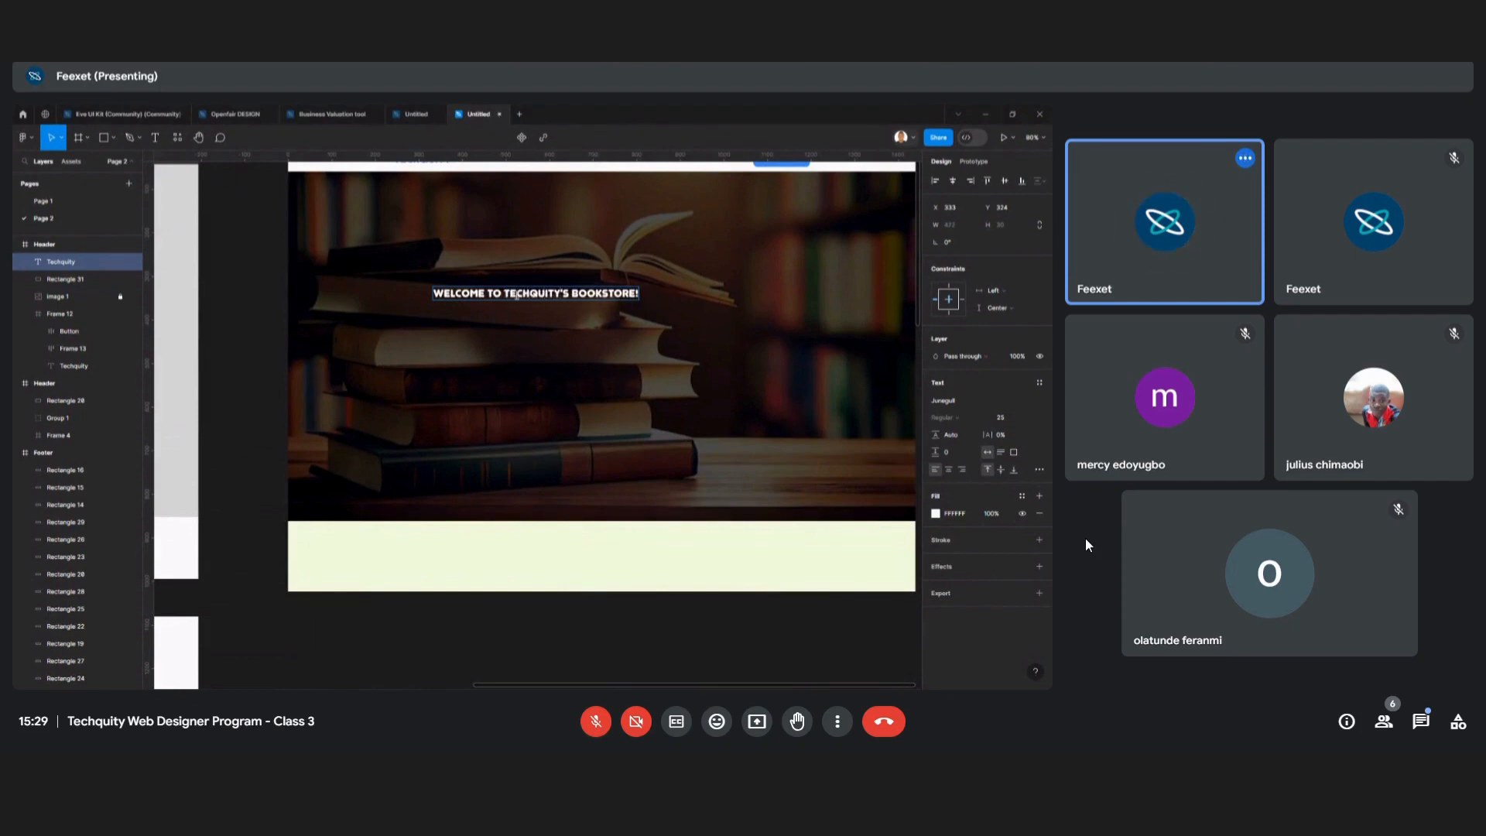
Finish editing the hero heading "Welcome to Techquity's Bookstore!" over the book image
{"action": "left_click", "coordinate": [277, 323]}
{"action": "scroll", "coordinate": [277, 324], "scroll_direction": "down", "scroll_amount": 3}
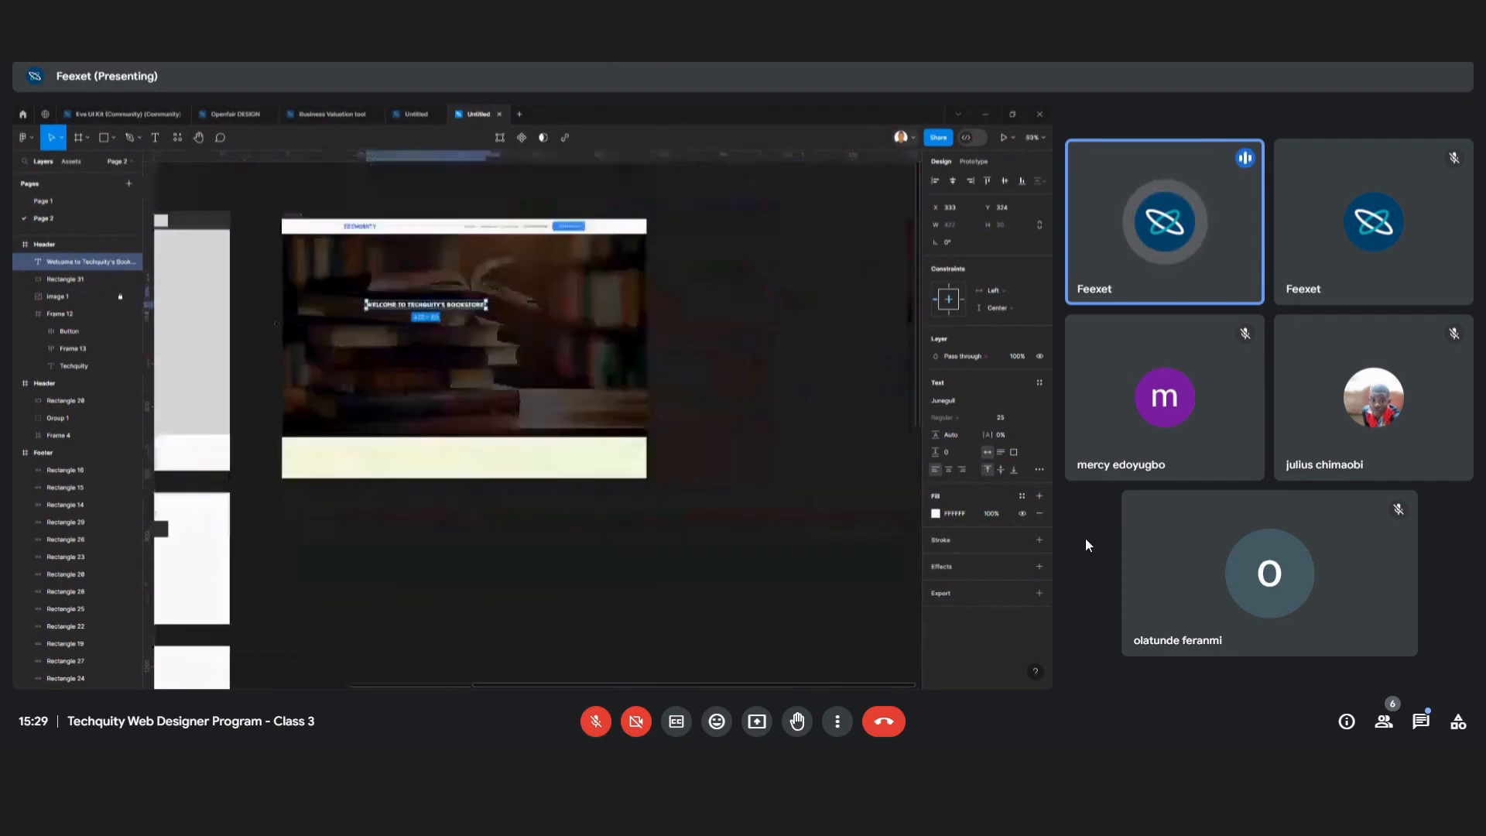
{"action": "scroll", "coordinate": [276, 323], "scroll_direction": "down", "scroll_amount": 2}
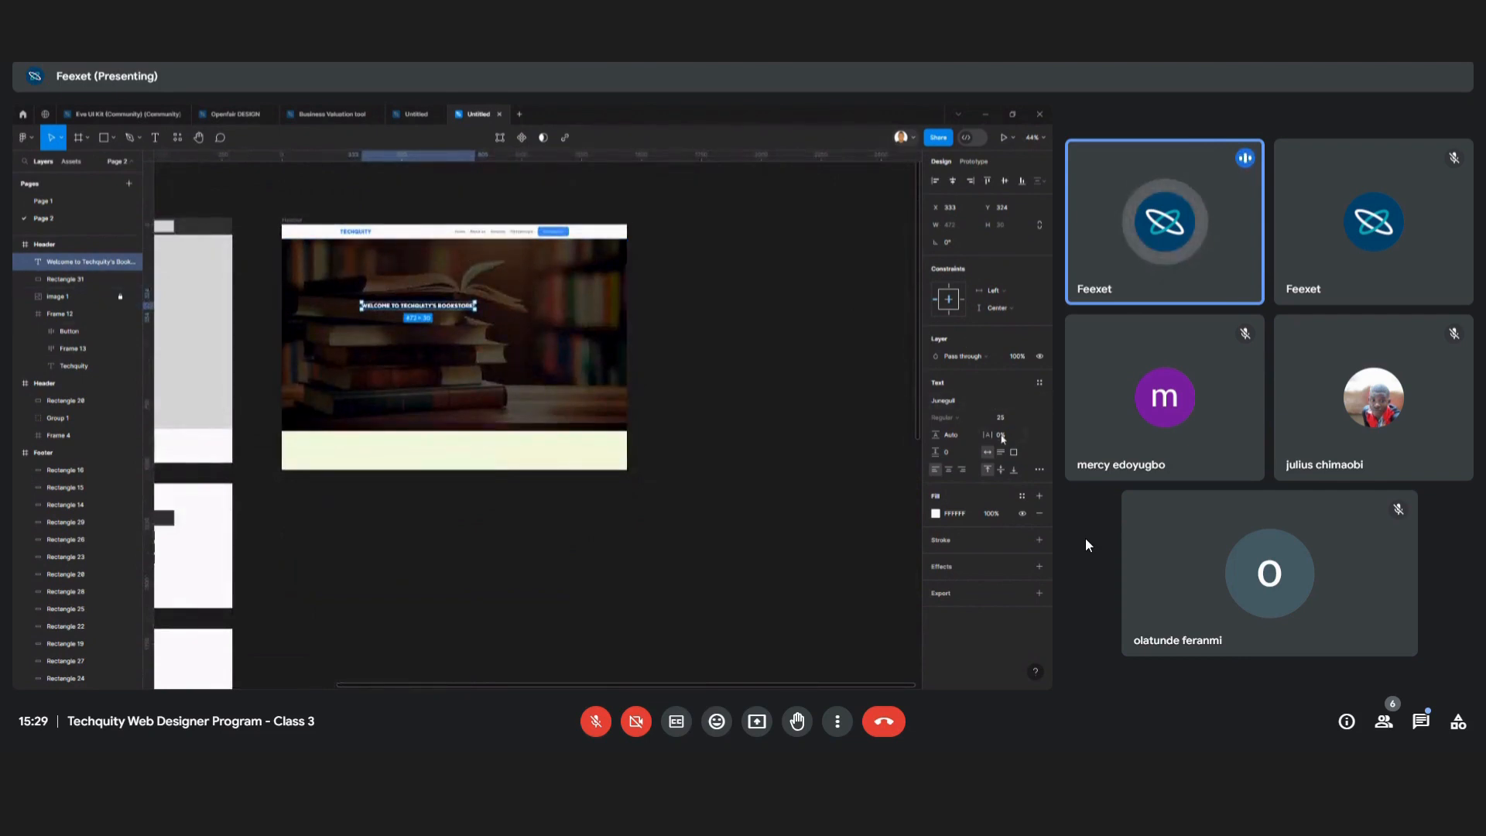
Set the font size of the hero heading over the book image to 60
{"action": "left_click", "coordinate": [1007, 418]}
{"action": "type", "text": "60"}
{"action": "key", "text": "Return"}
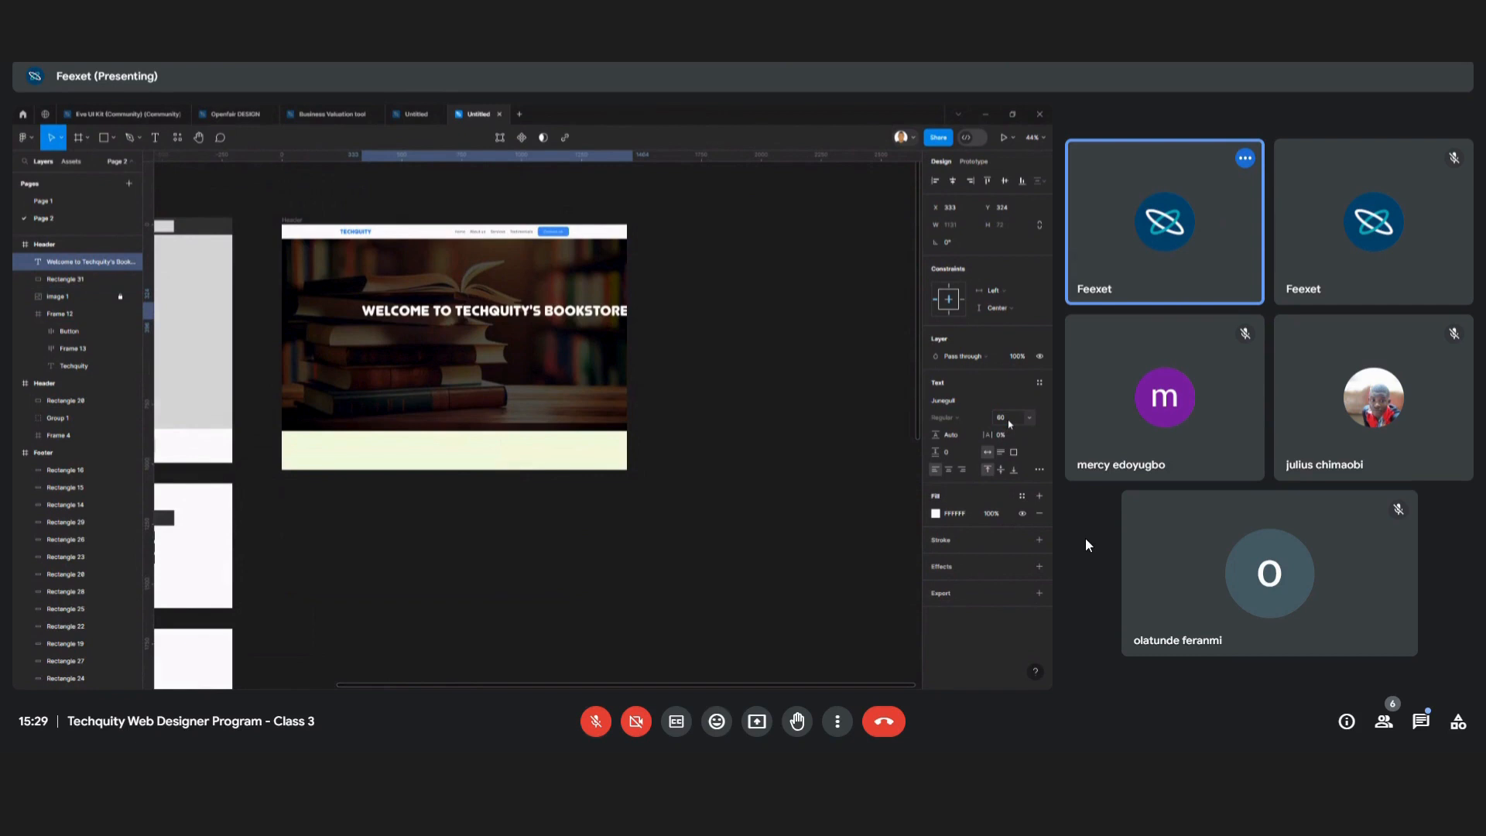
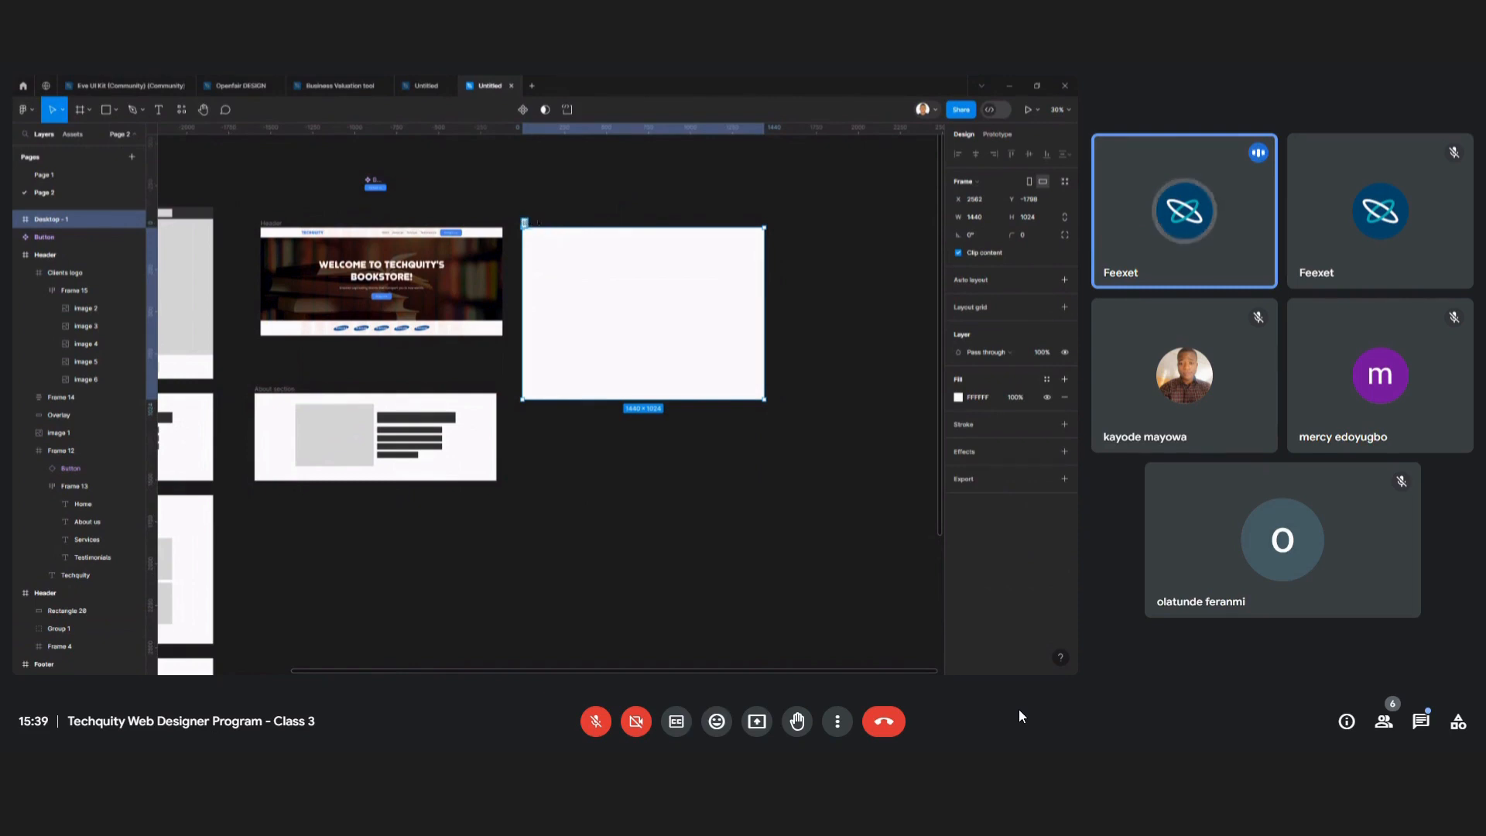
Rename the new blank desktop frame as "Techquity website"
{"action": "type", "text": "Techquity"}
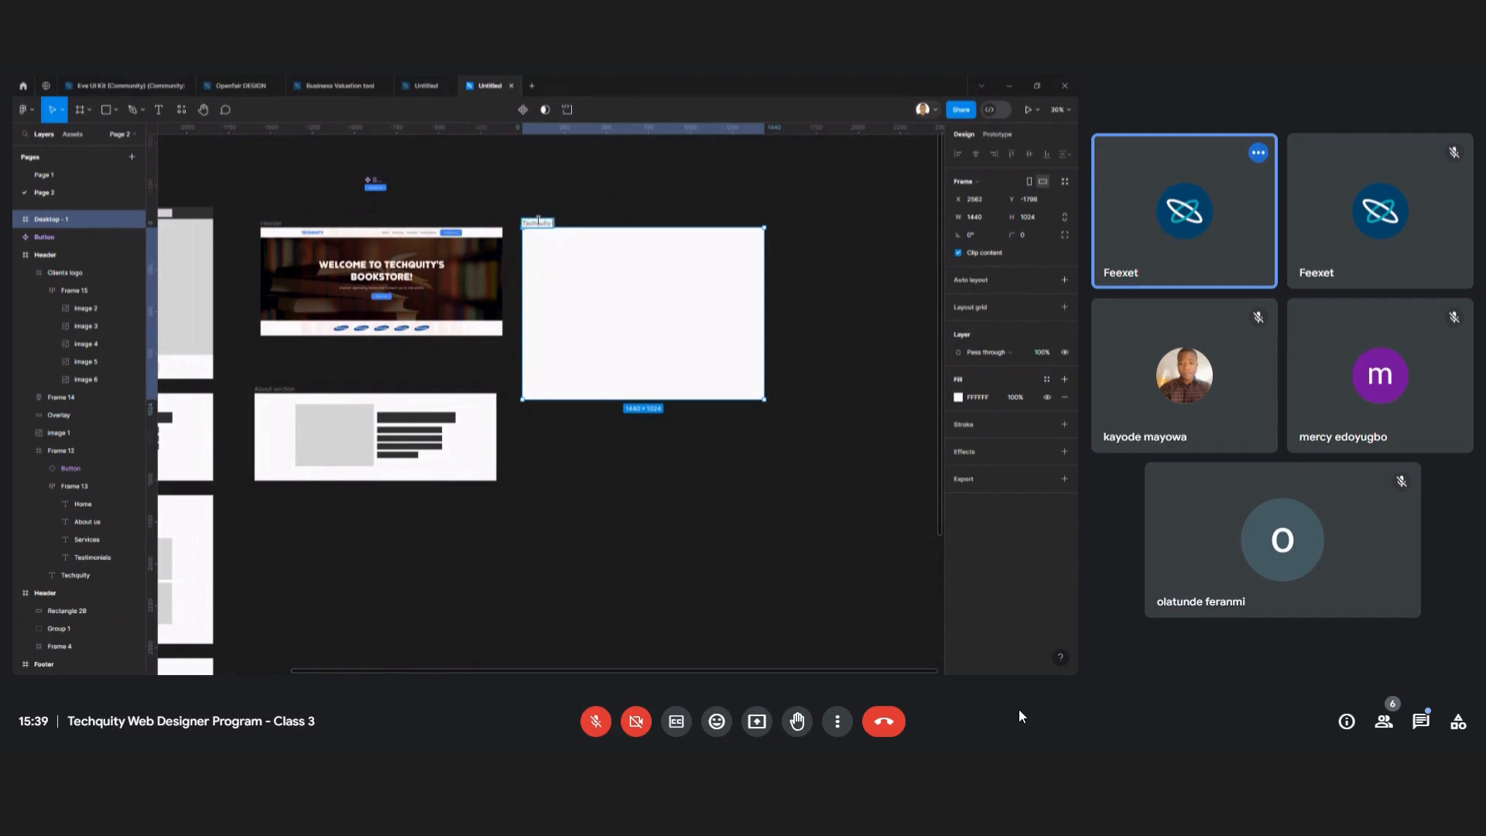
{"action": "type", "text": " website"}
{"action": "key", "text": "Return"}
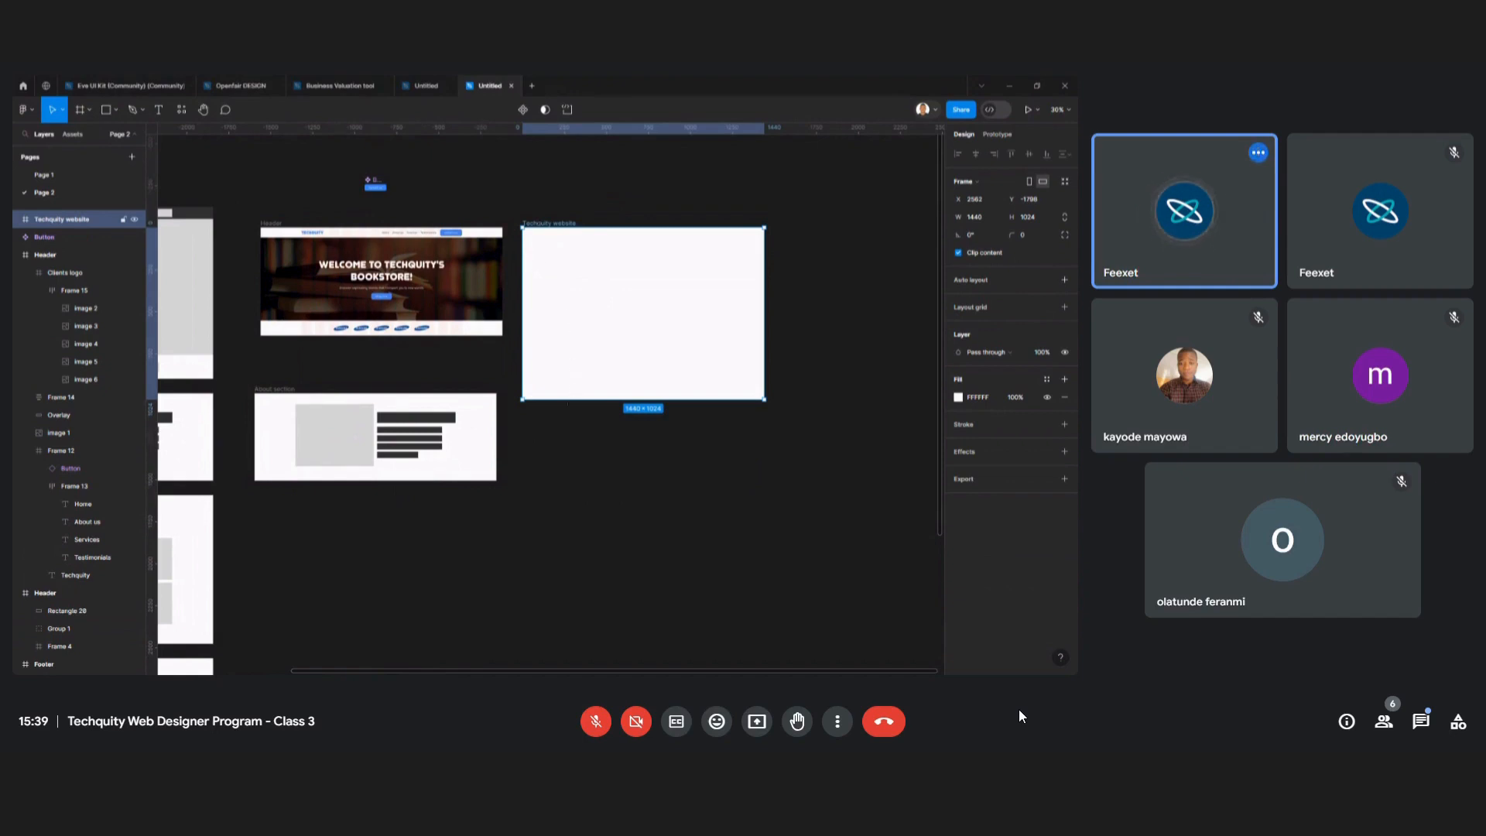
Extend the Techquity website frame downward to a height of about 2115 px
{"action": "left_click", "coordinate": [571, 407]}
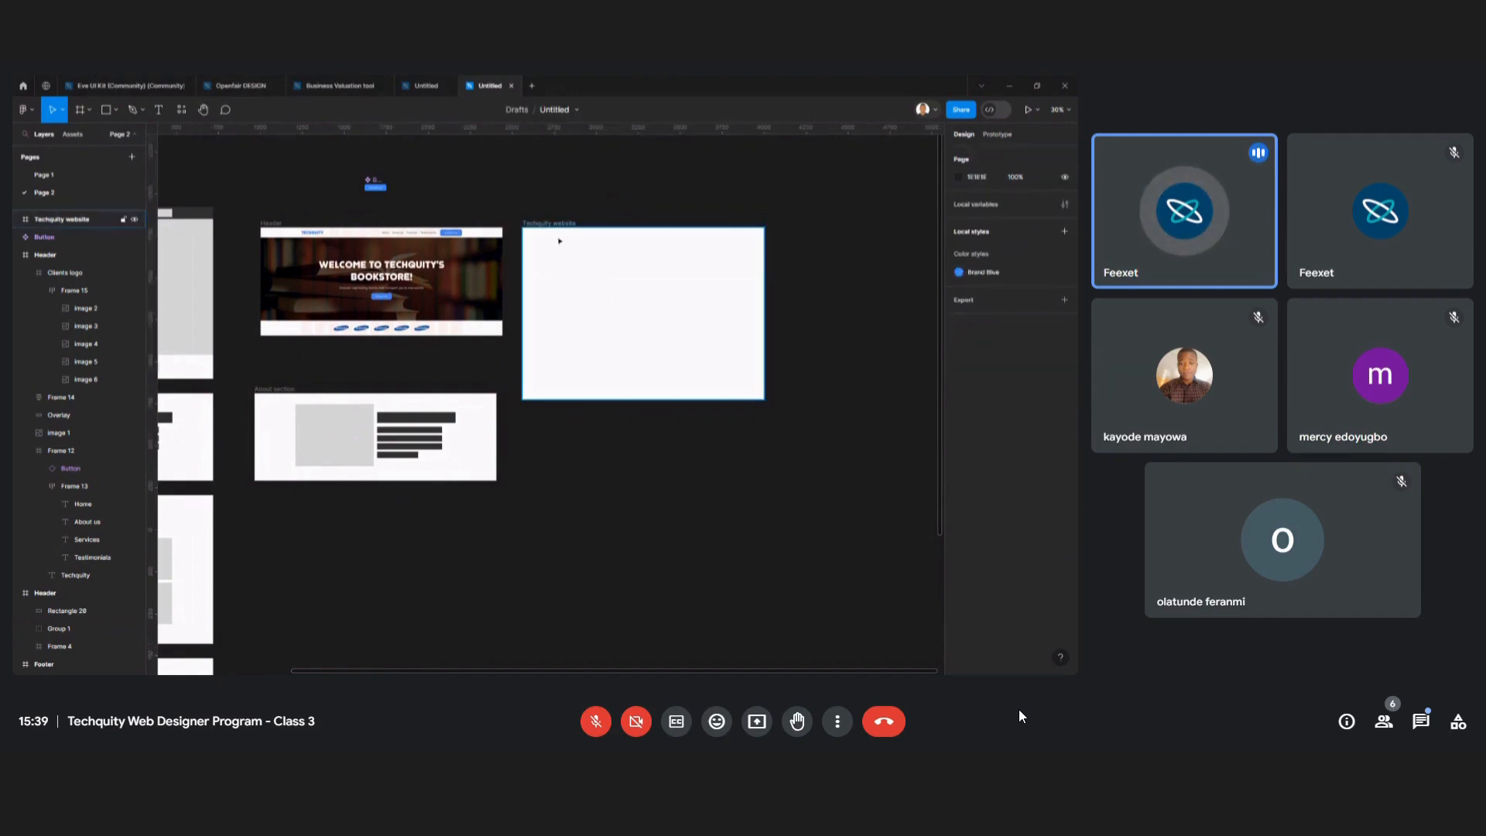
{"action": "left_click", "coordinate": [562, 231]}
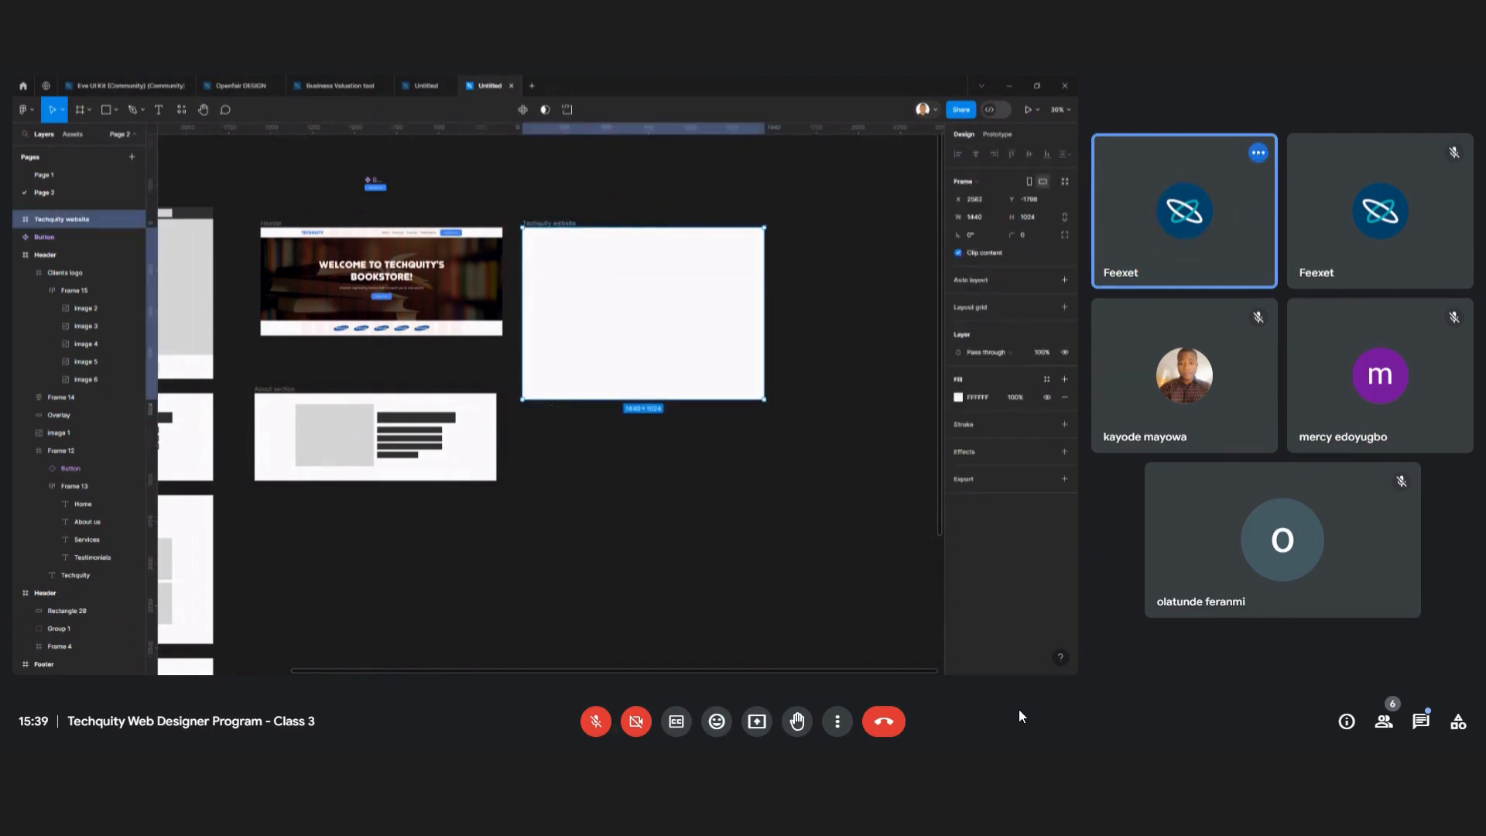
{"action": "left_click_drag", "start_coordinate": [552, 400], "coordinate": [552, 583]}
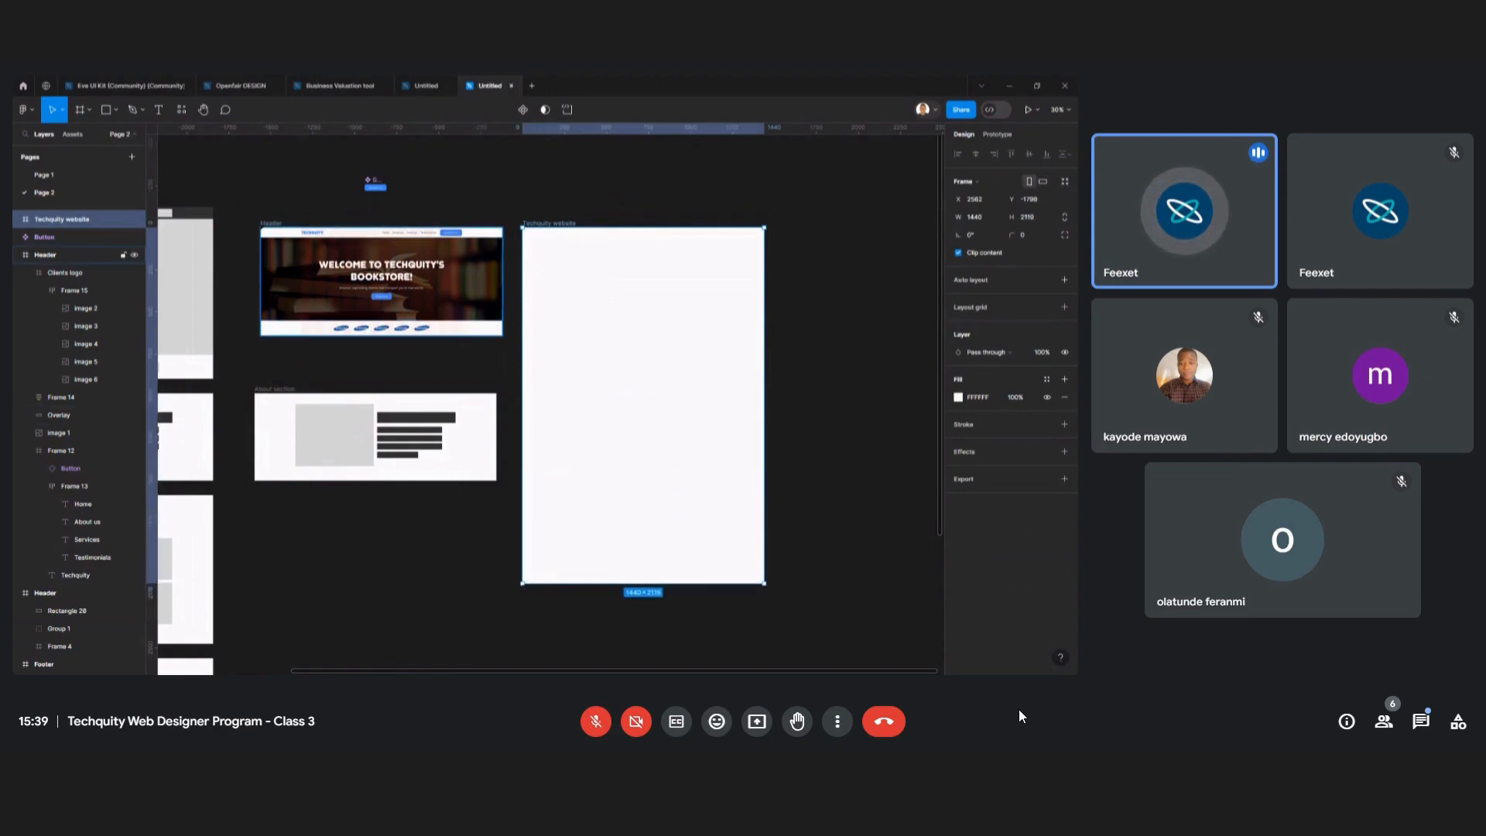
Copy the finished Header frame into the Techquity website frame and align it to that frame's left and top edges
{"action": "left_click", "coordinate": [268, 224]}
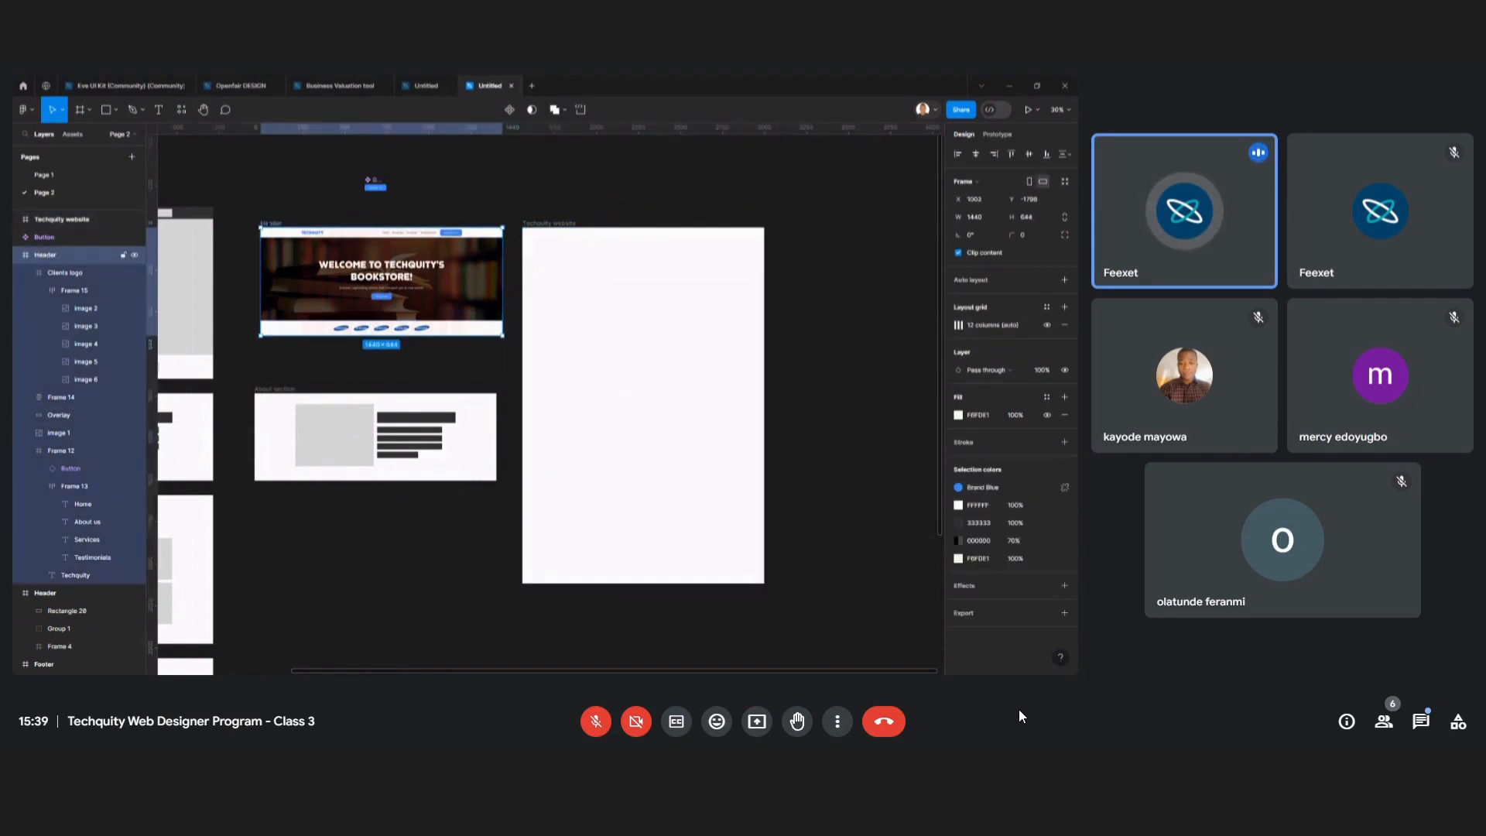
{"action": "left_click_drag", "start_coordinate": [269, 224], "coordinate": [536, 286]}
{"action": "left_click", "coordinate": [958, 155]}
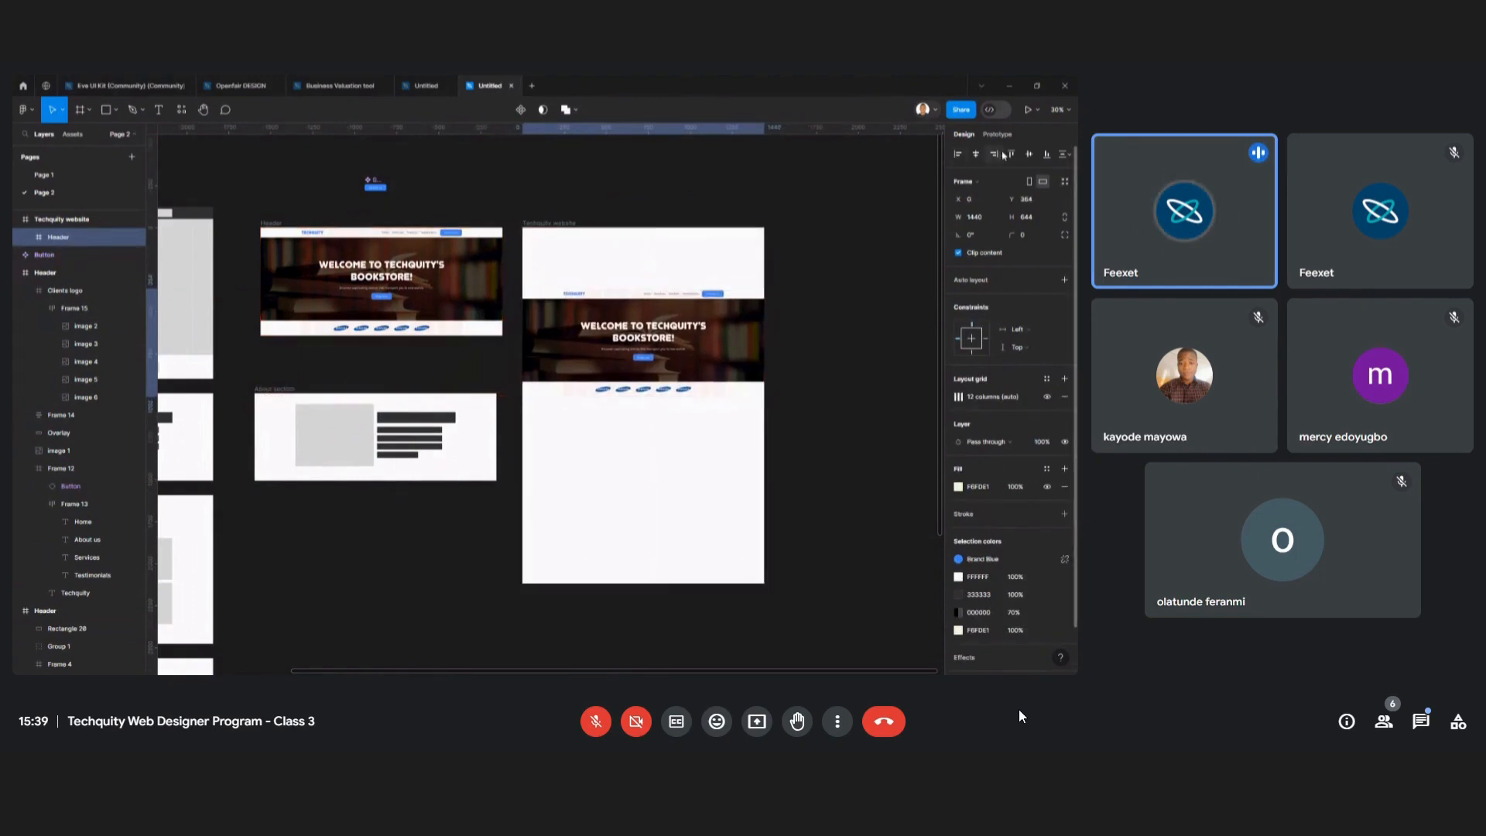
{"action": "left_click", "coordinate": [1010, 155]}
{"action": "key", "text": "Escape"}
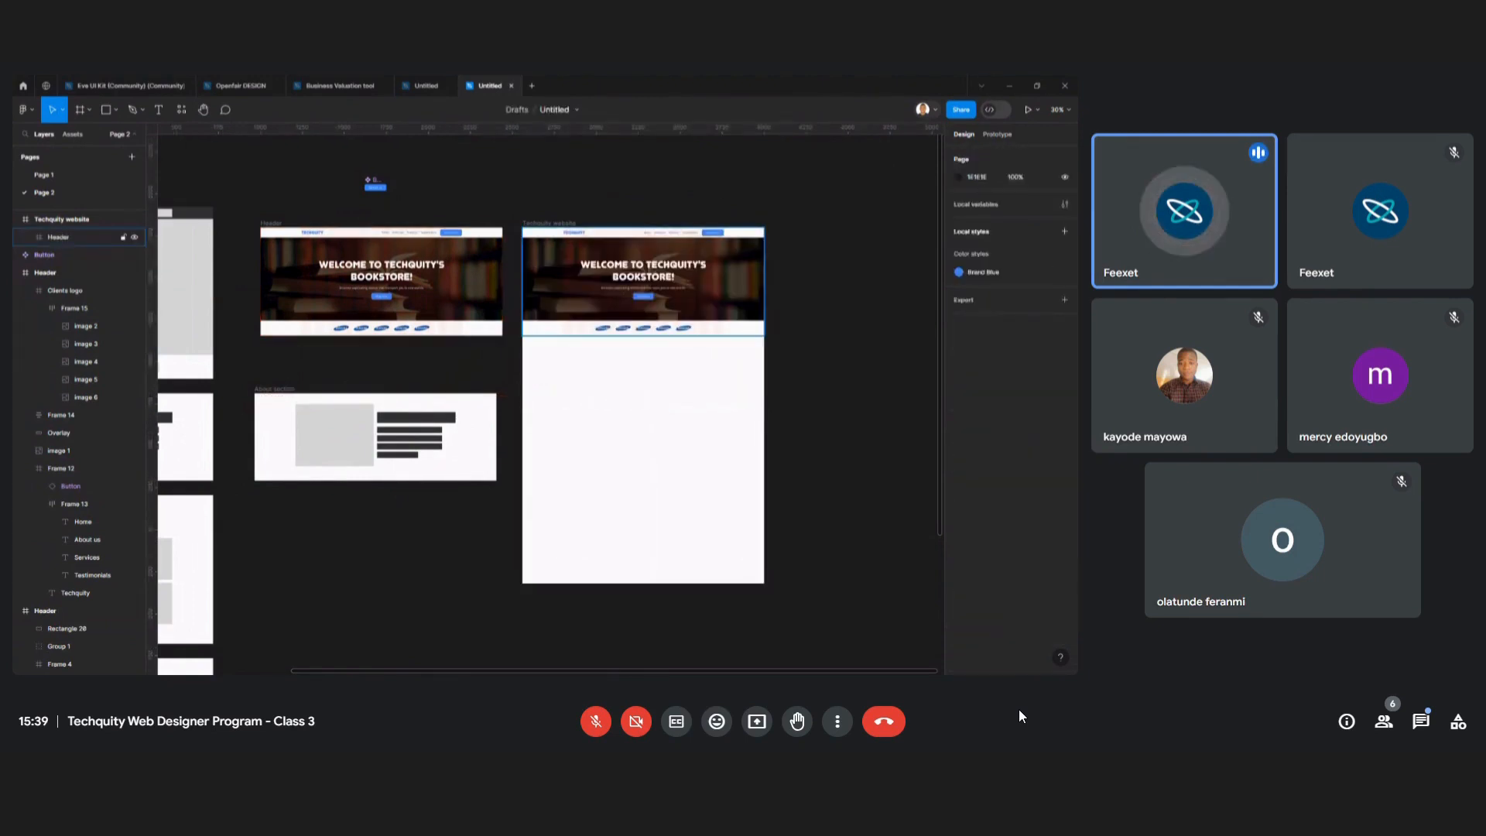
Delete the grey image placeholder and the dark text bars from the About section frame below the designed header
{"action": "scroll", "coordinate": [327, 444], "scroll_direction": "left", "scroll_amount": 3}
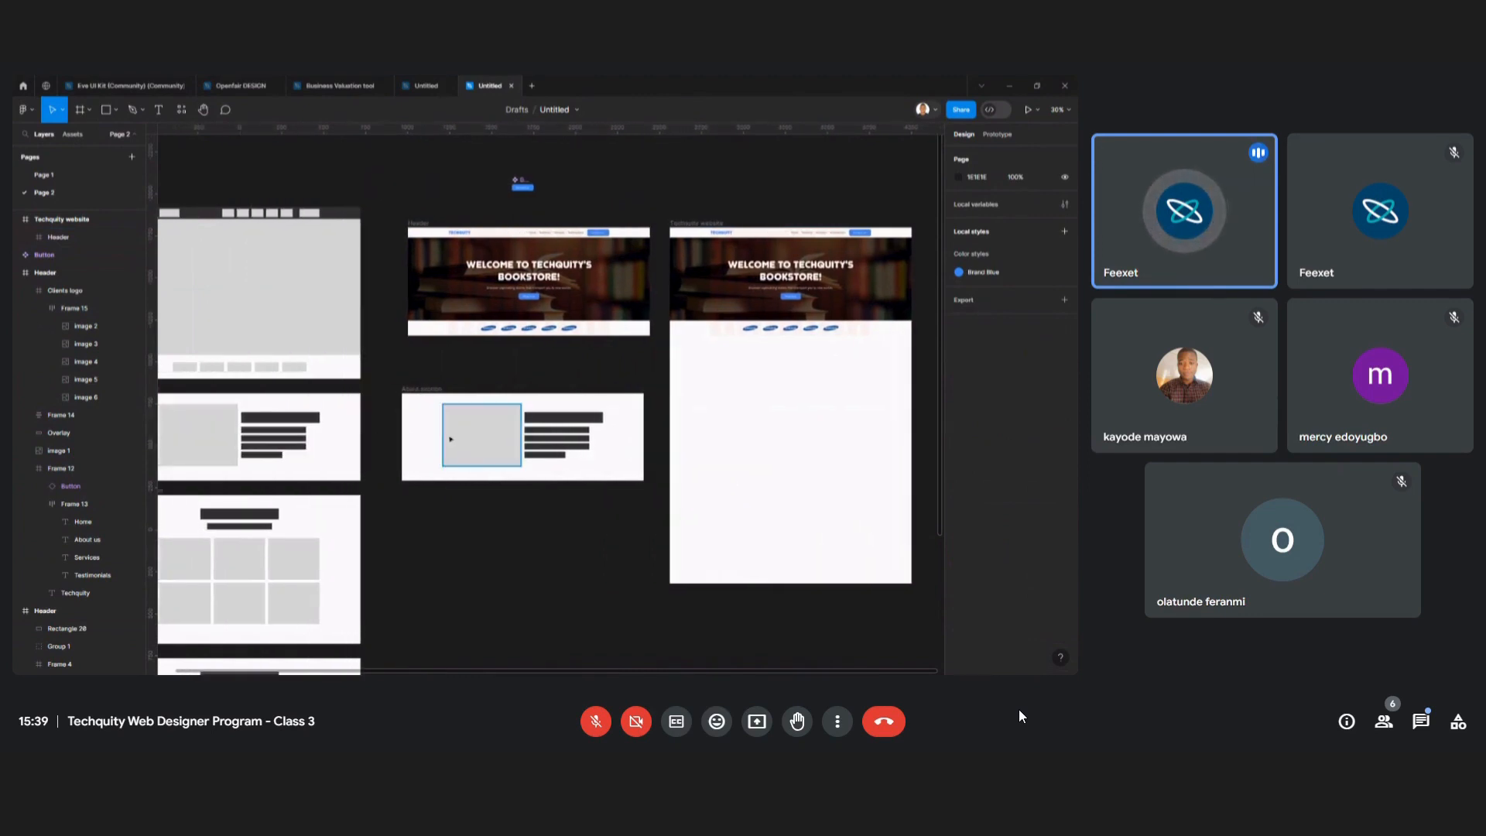
{"action": "left_click", "coordinate": [454, 438]}
{"action": "left_click", "coordinate": [566, 423], "text": "shift"}
{"action": "key", "text": "Delete"}
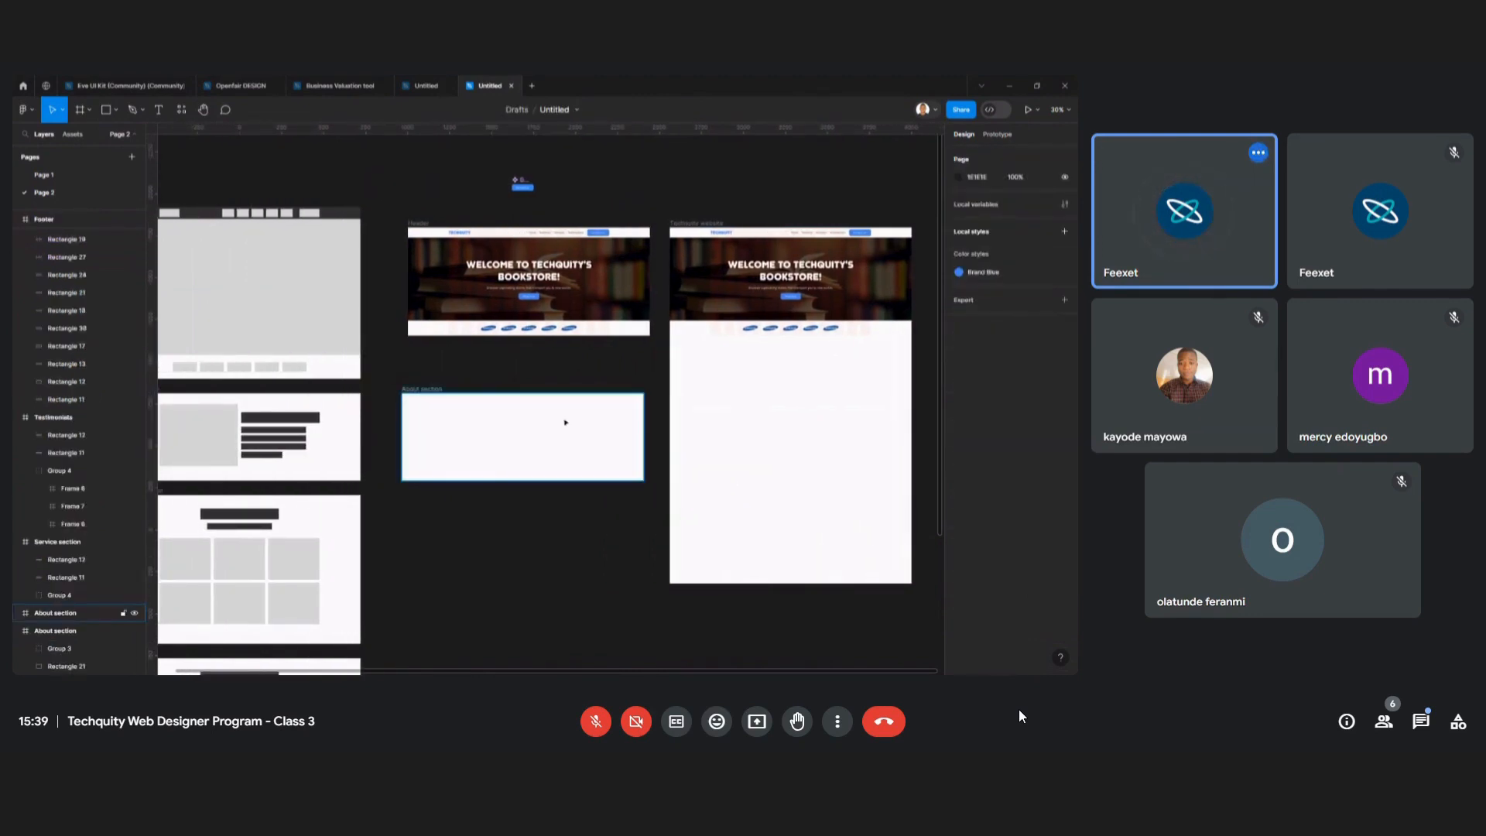
Select the heading bar, subtitle bar and card grid placeholders together in the copied Service section frame
{"action": "scroll", "coordinate": [565, 423], "scroll_direction": "left", "scroll_amount": 1}
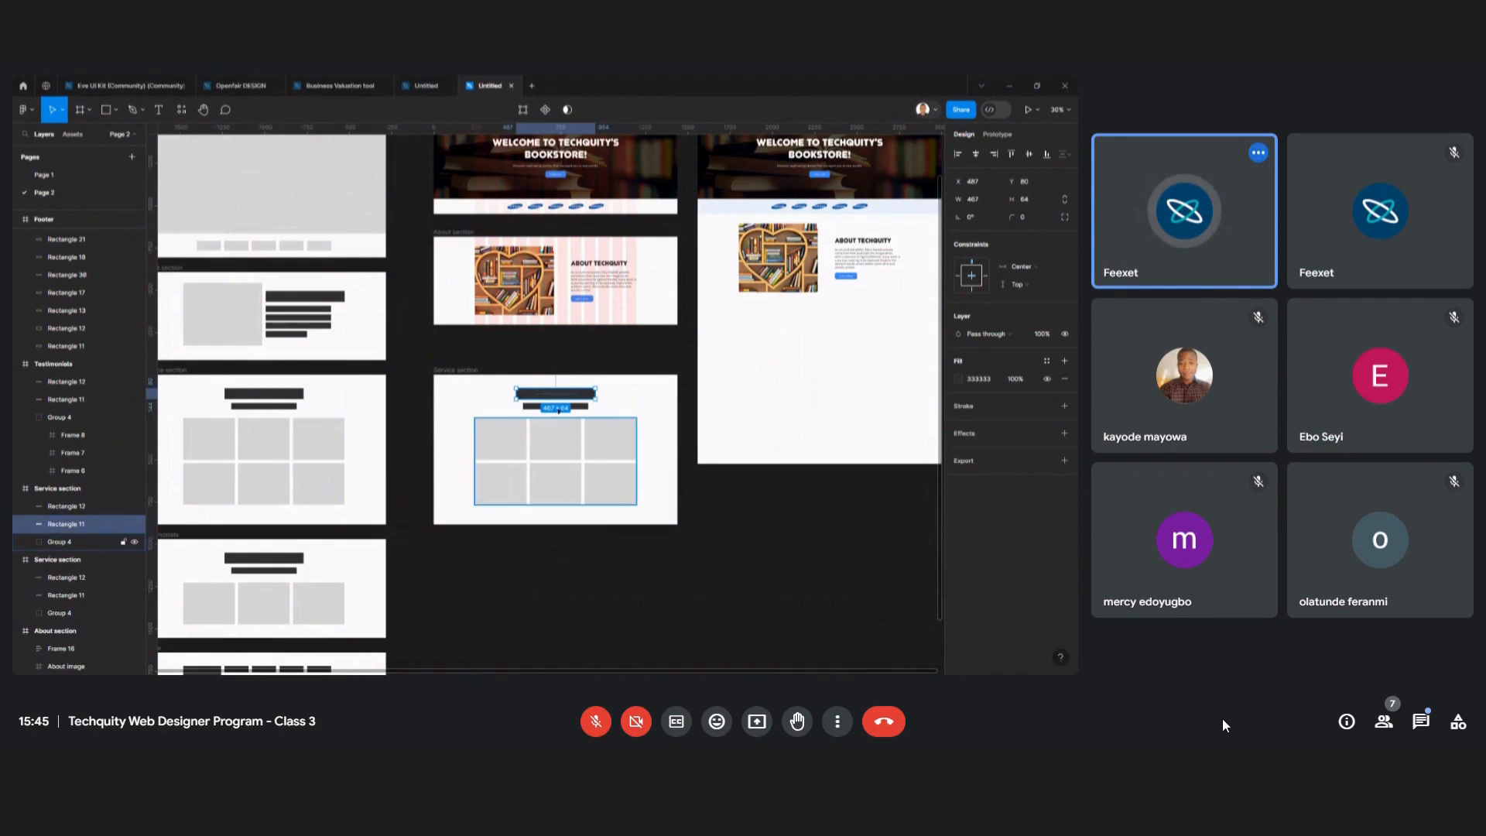
{"action": "left_click", "coordinate": [540, 407], "text": "shift"}
{"action": "left_click", "coordinate": [548, 442], "text": "shift"}
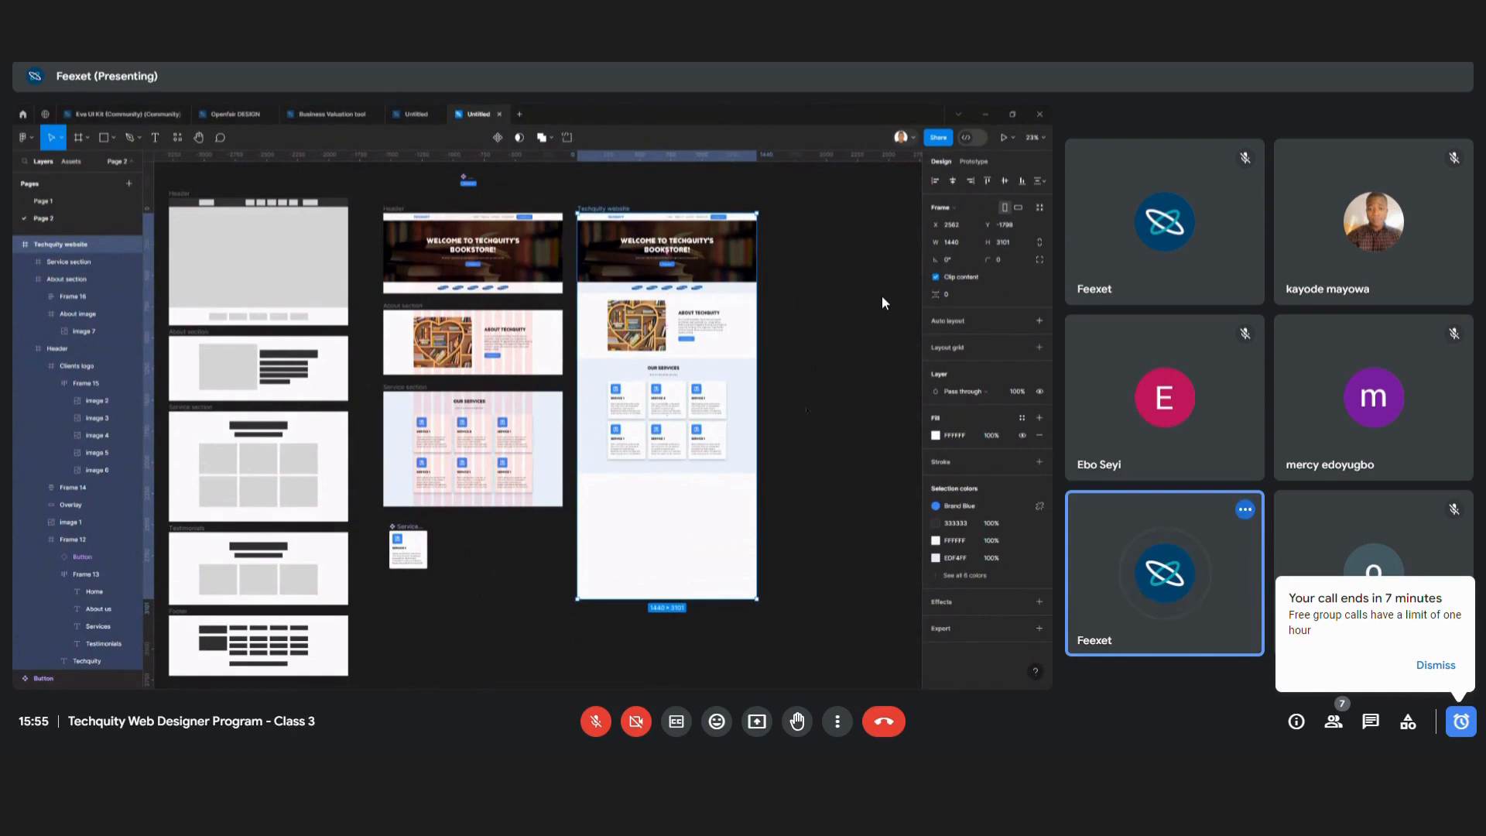
Examine the assembled Techquity website frame from the header and About section down through the Our Services cards
{"action": "scroll", "coordinate": [883, 302], "scroll_direction": "up", "scroll_amount": 5}
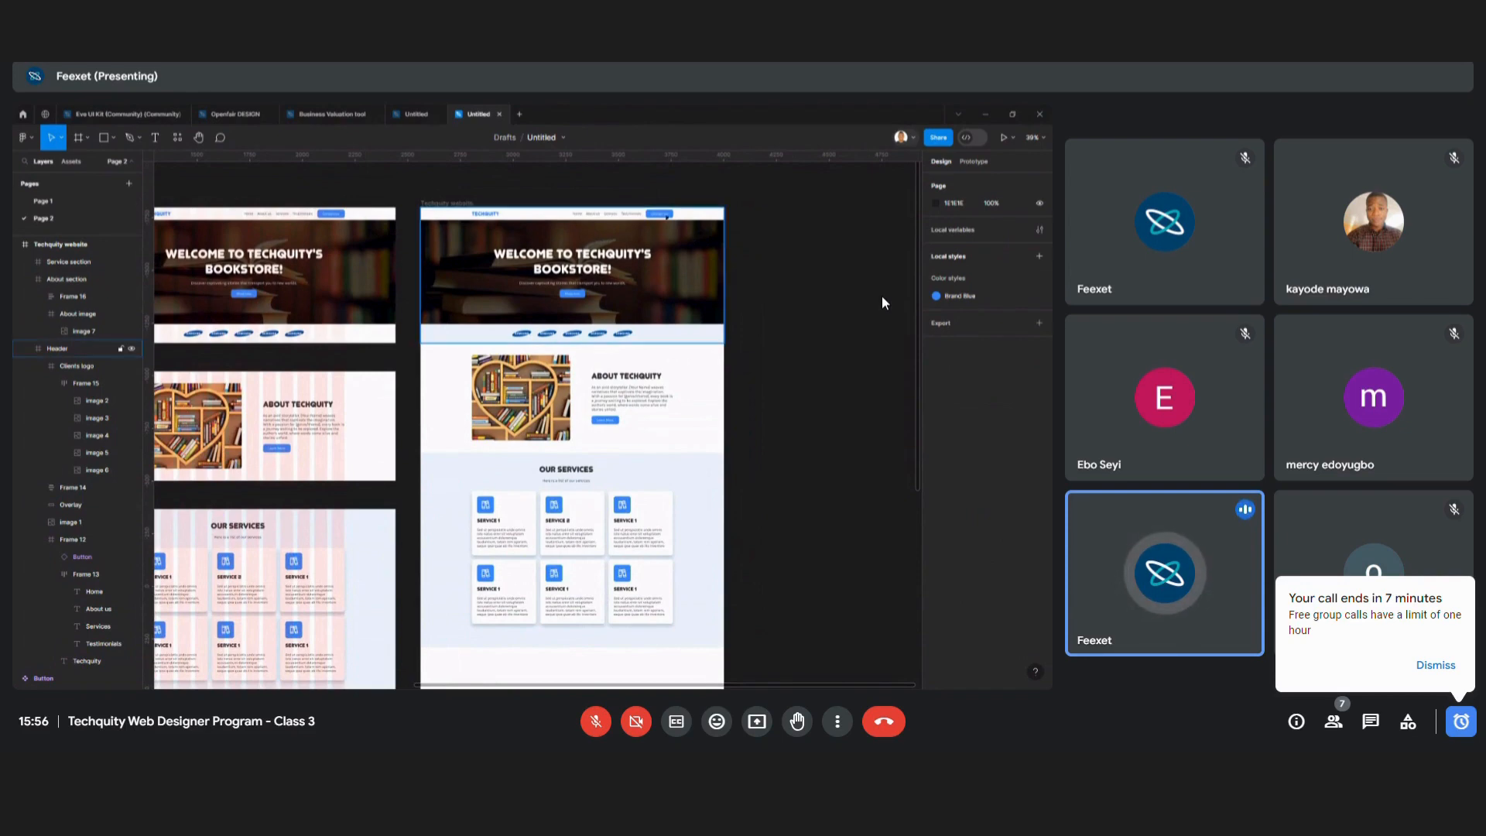
{"action": "scroll", "coordinate": [883, 302], "scroll_direction": "up", "scroll_amount": 5}
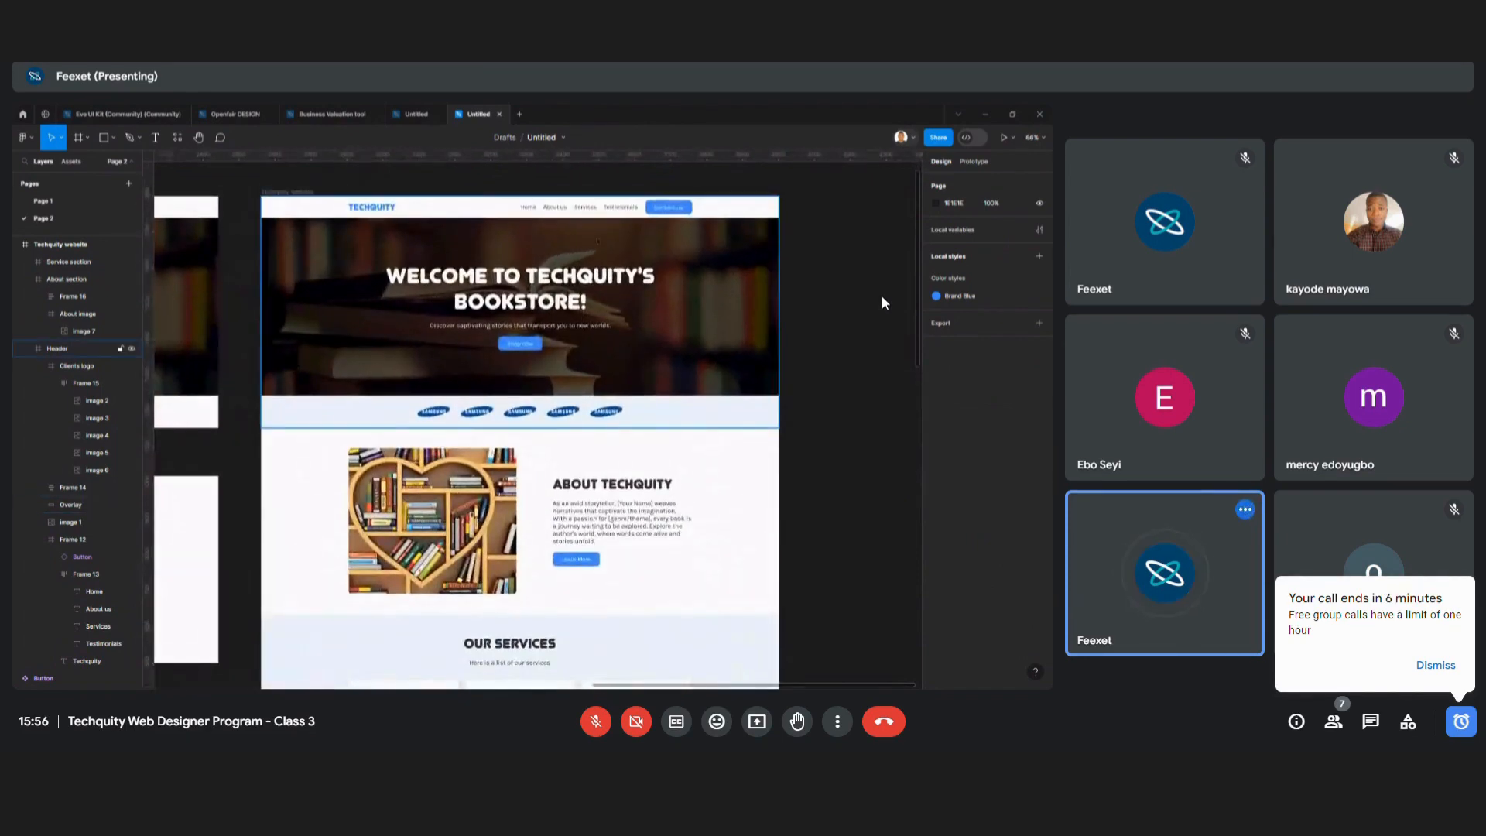
{"action": "scroll", "coordinate": [883, 300], "scroll_direction": "down", "scroll_amount": 1}
{"action": "scroll", "coordinate": [883, 300], "scroll_direction": "down", "scroll_amount": 2}
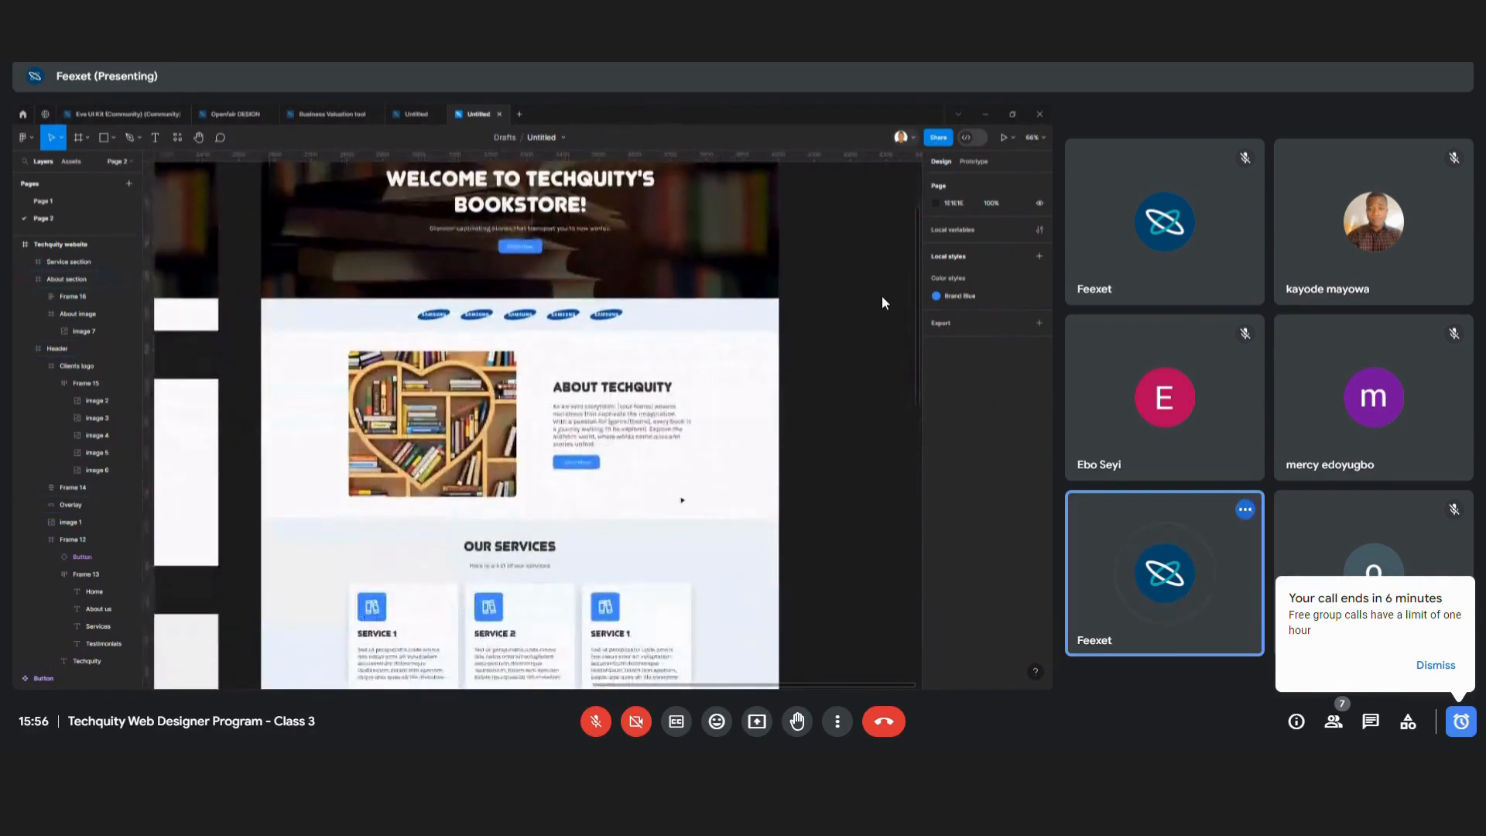
{"action": "scroll", "coordinate": [882, 297], "scroll_direction": "down", "scroll_amount": 4}
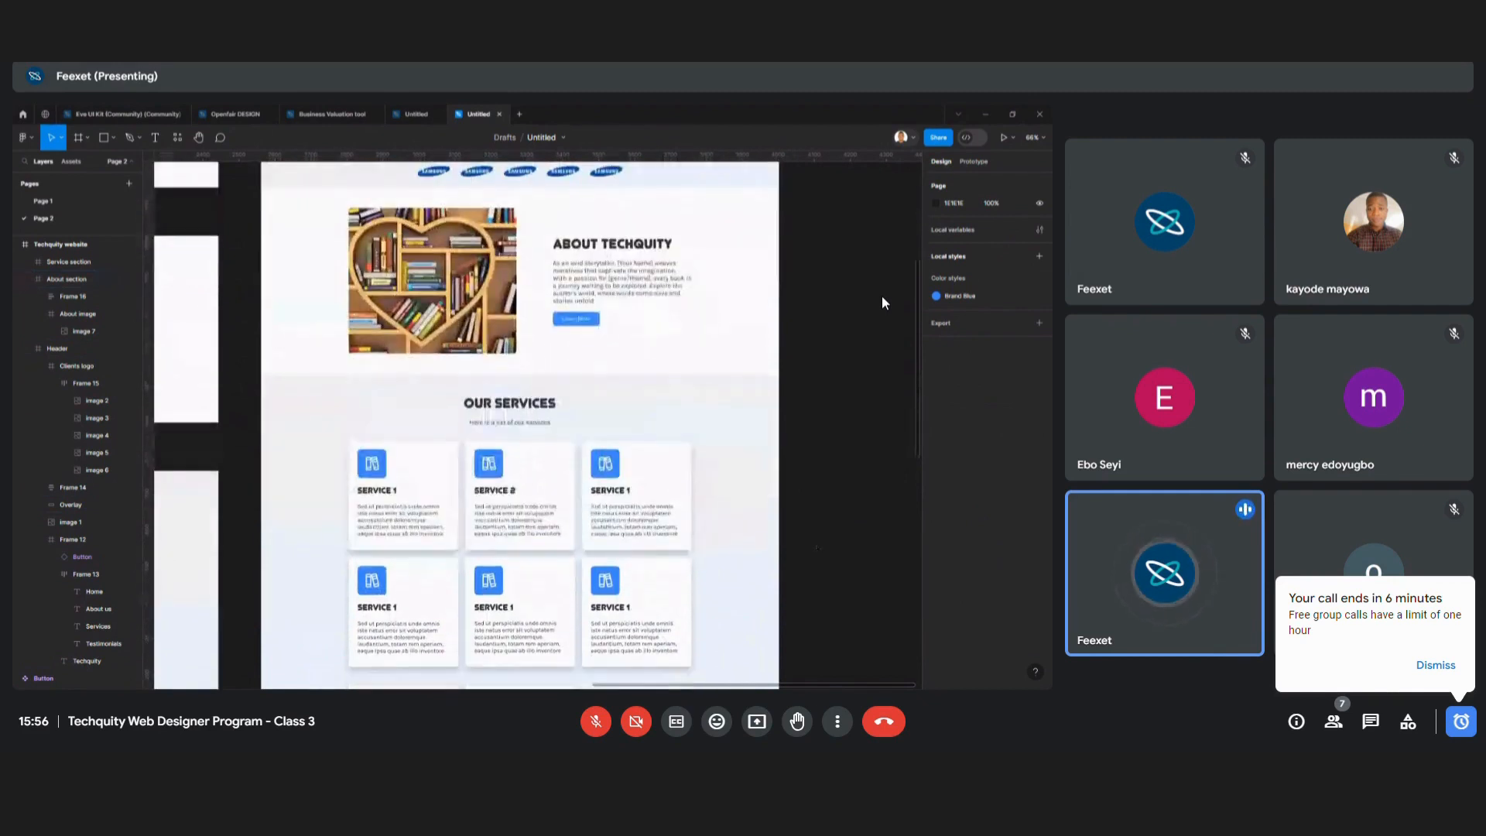
{"action": "scroll", "coordinate": [882, 296], "scroll_direction": "down", "scroll_amount": 3}
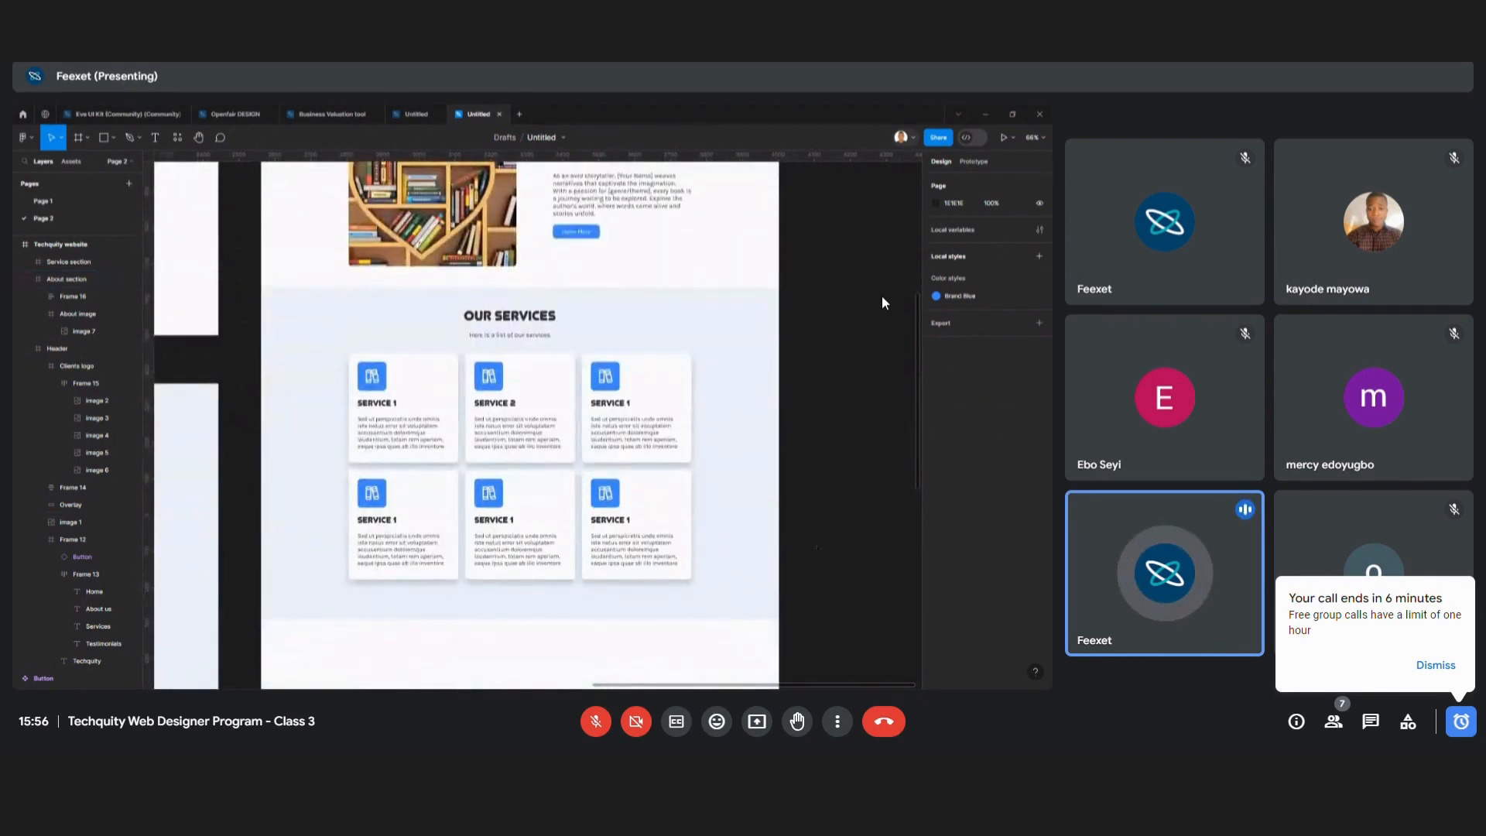
{"action": "scroll", "coordinate": [882, 296], "scroll_direction": "down", "scroll_amount": 3}
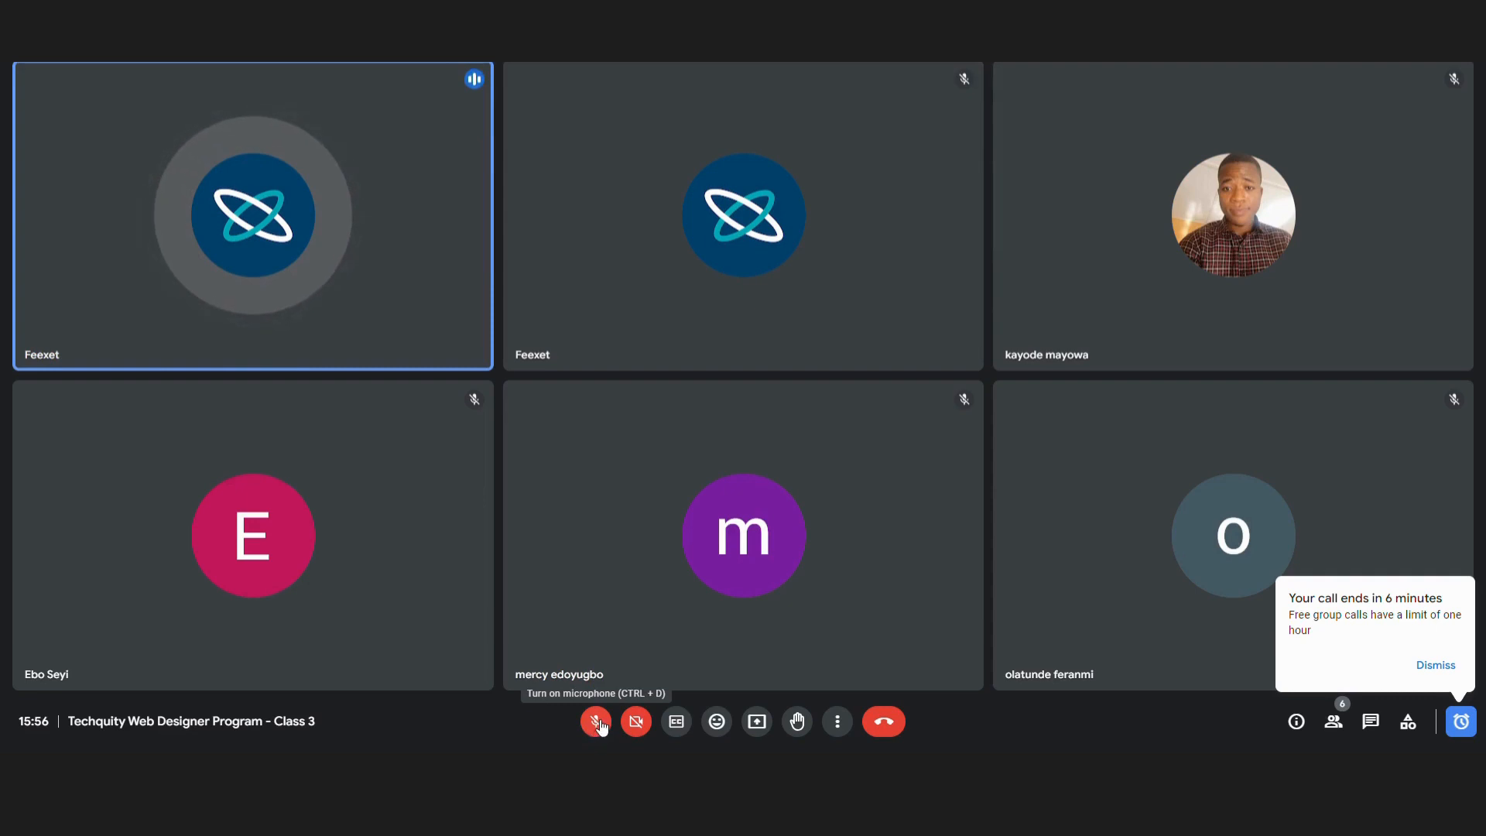
Raise a hand in the Google Meet call and lower it again, twice
{"action": "left_click", "coordinate": [809, 732]}
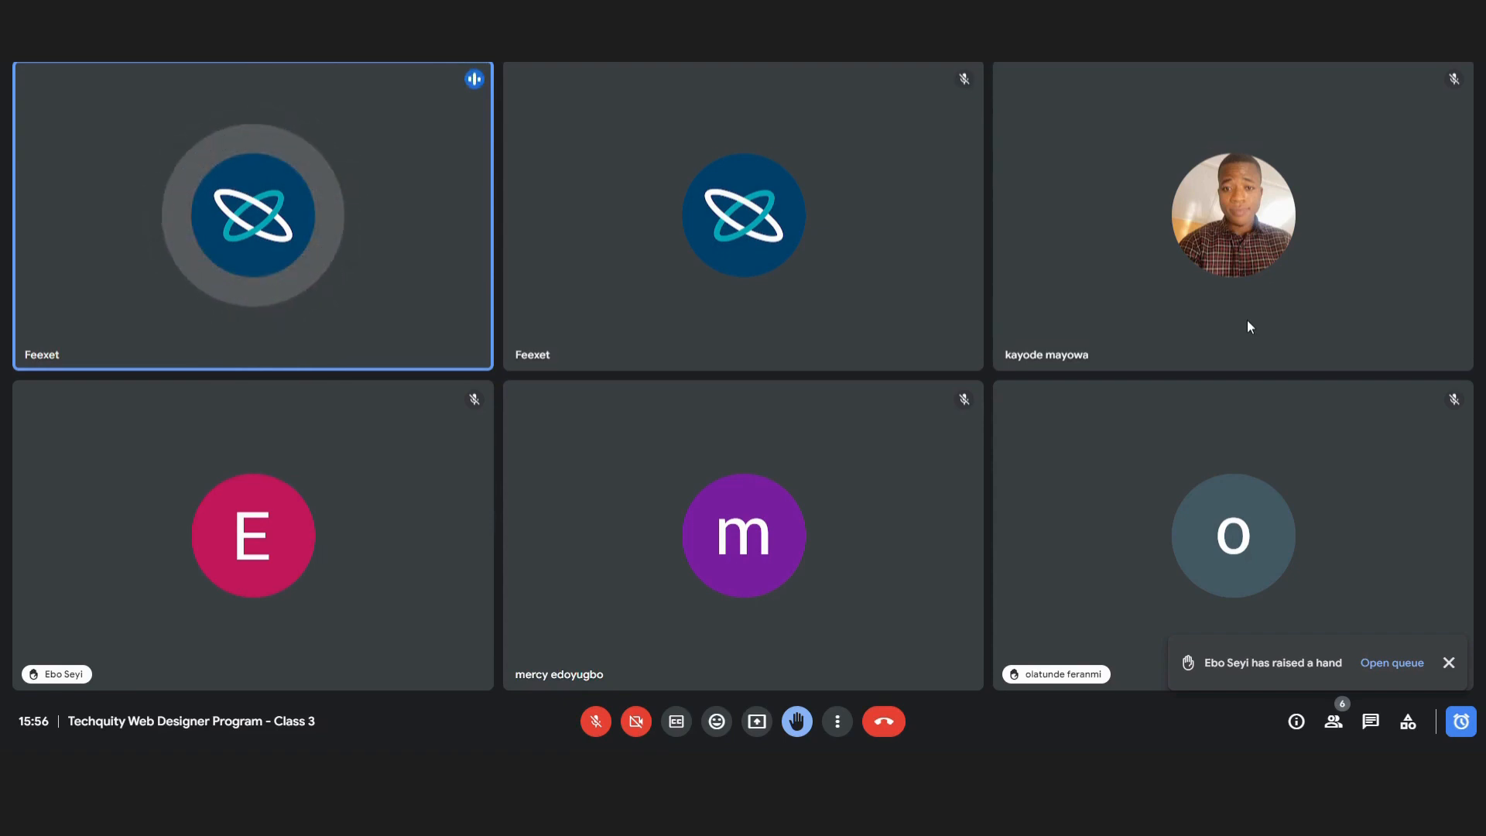
{"action": "left_click", "coordinate": [798, 722]}
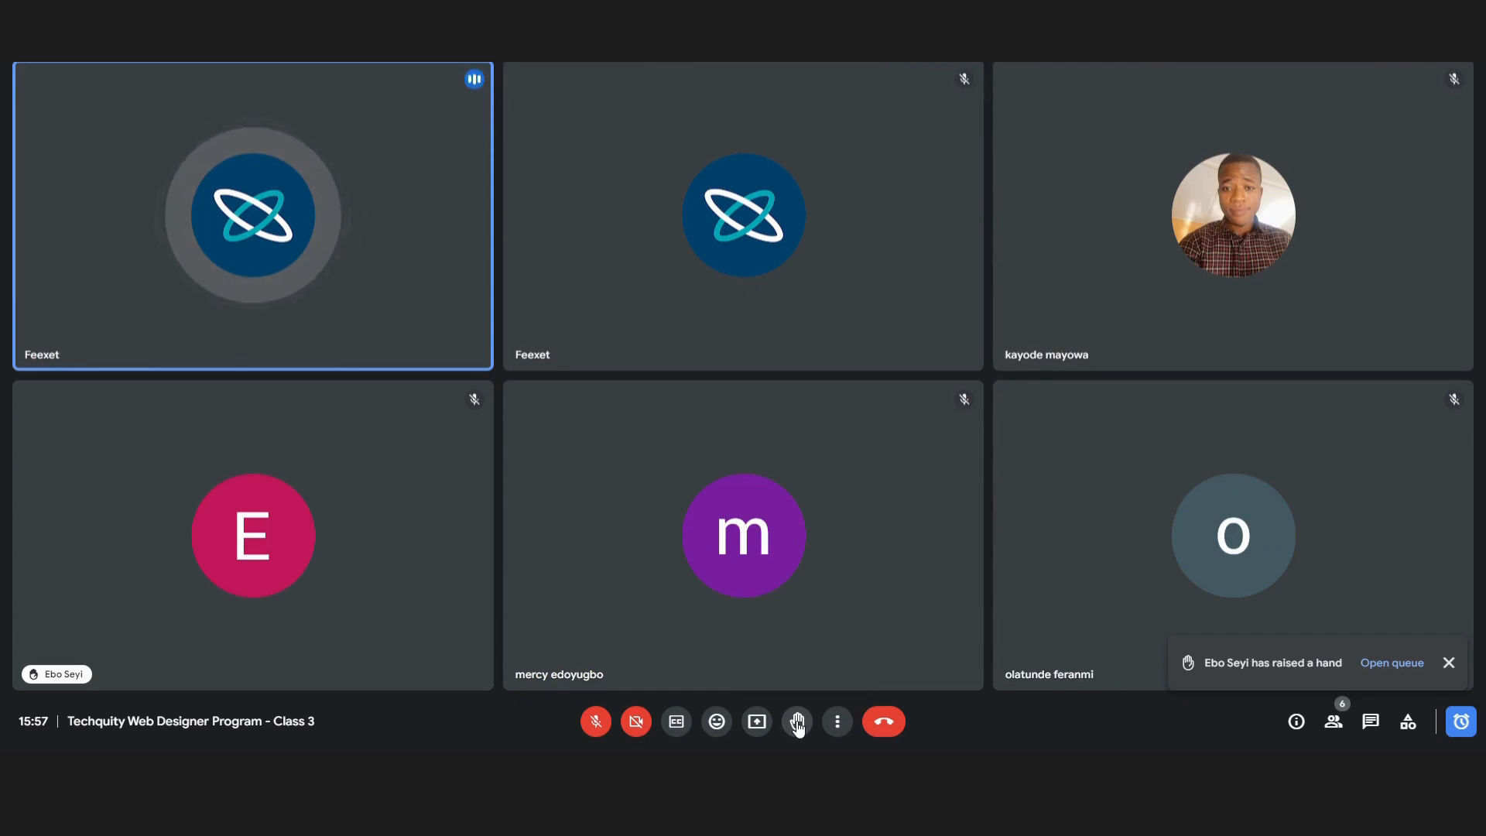
{"action": "left_click", "coordinate": [798, 722]}
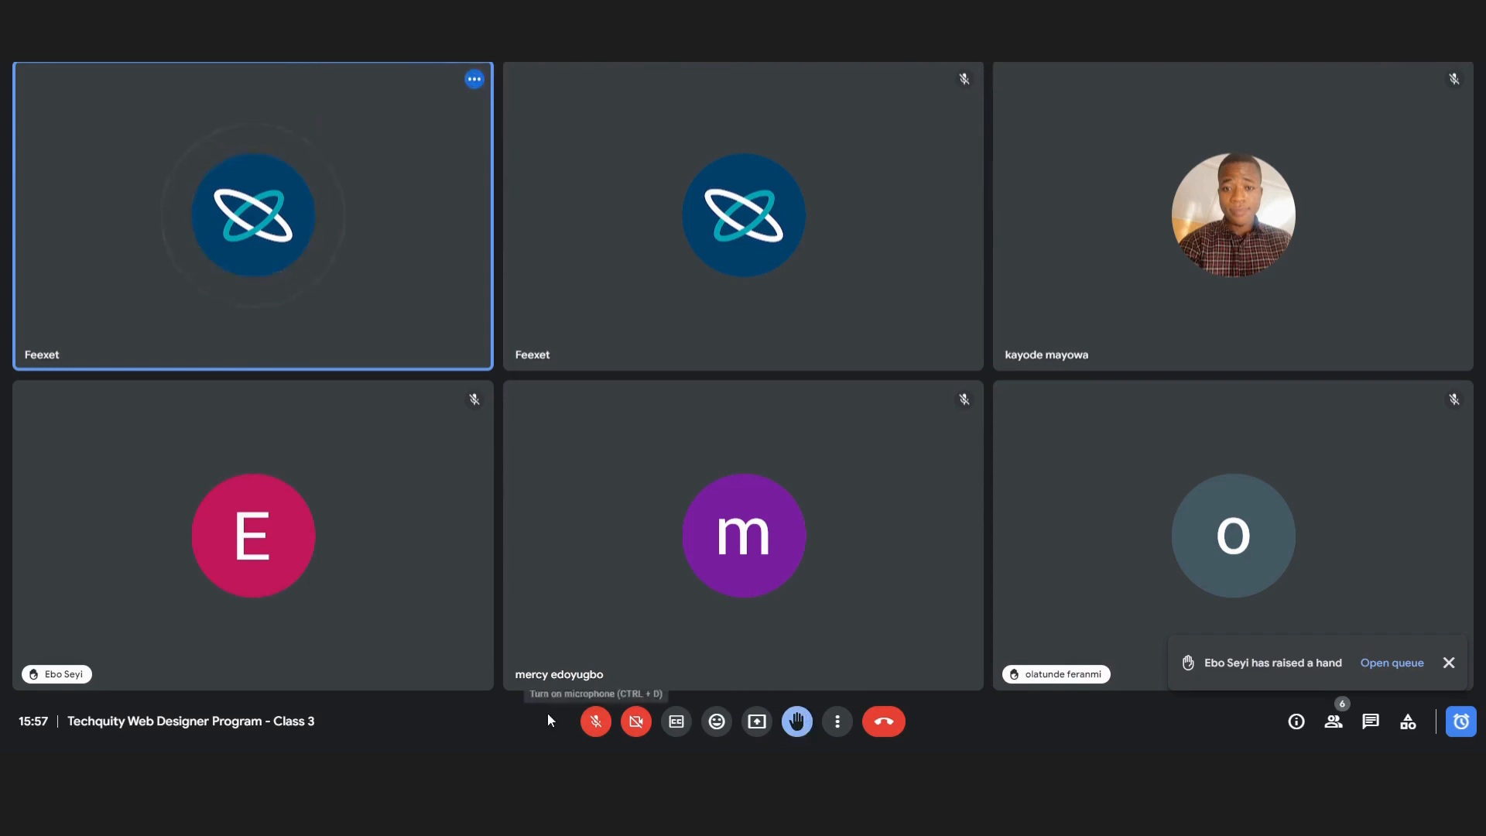
{"action": "left_click", "coordinate": [798, 722]}
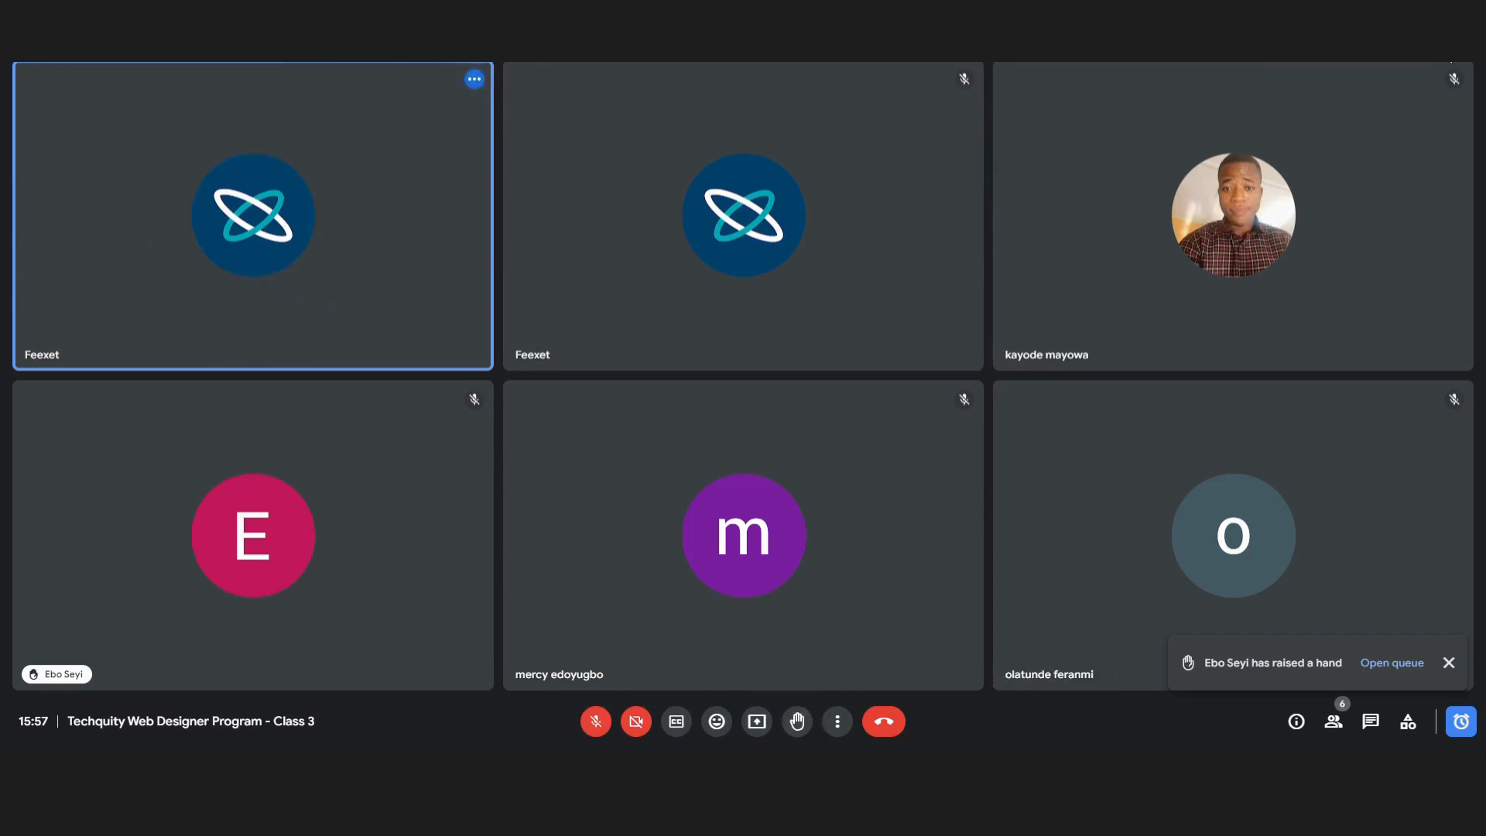
Turn on the microphone in the meeting, mute it, and unmute it again
{"action": "left_click", "coordinate": [595, 723]}
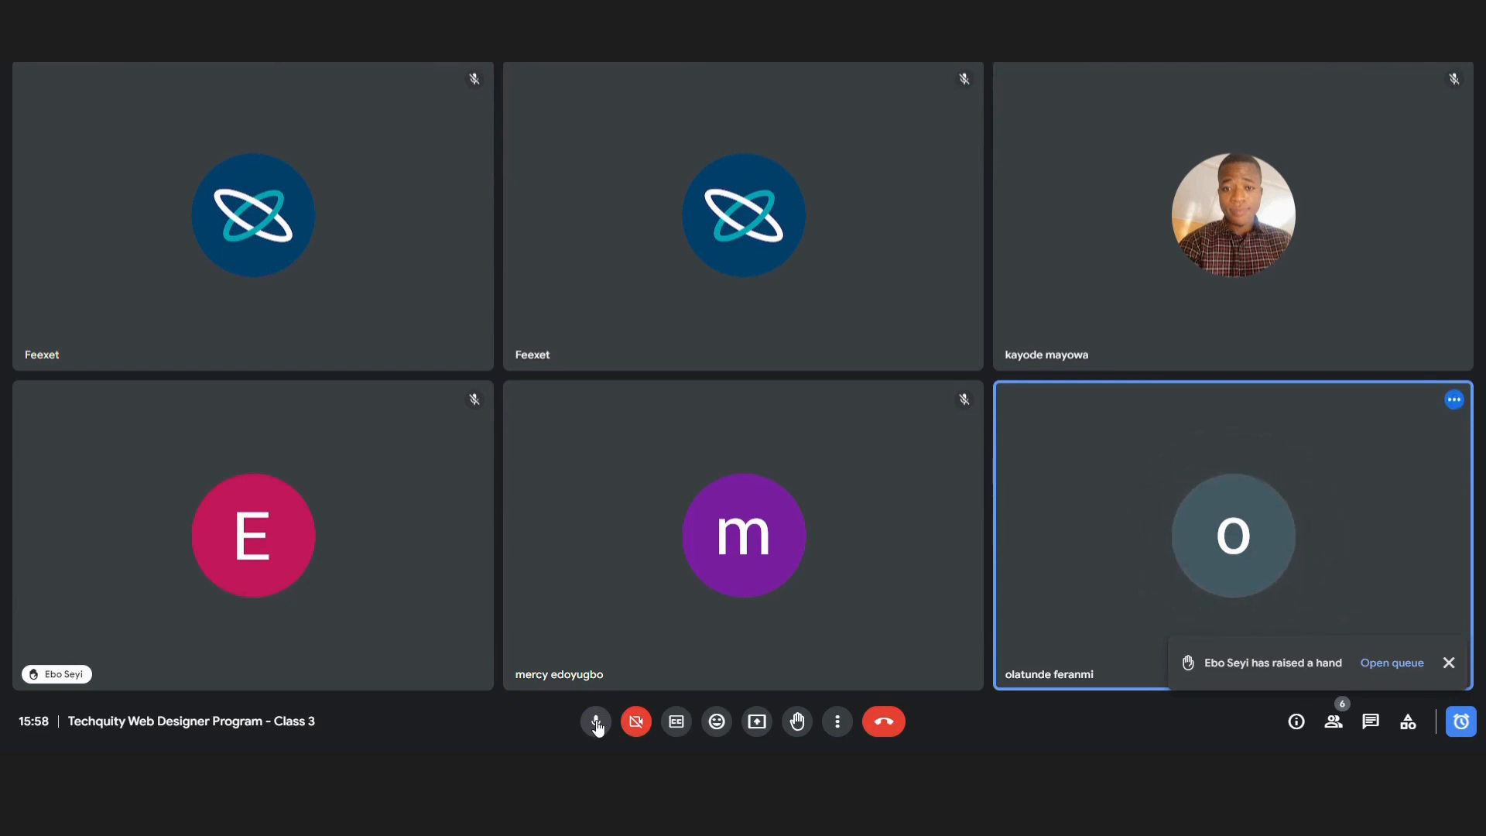
{"action": "left_click", "coordinate": [595, 722]}
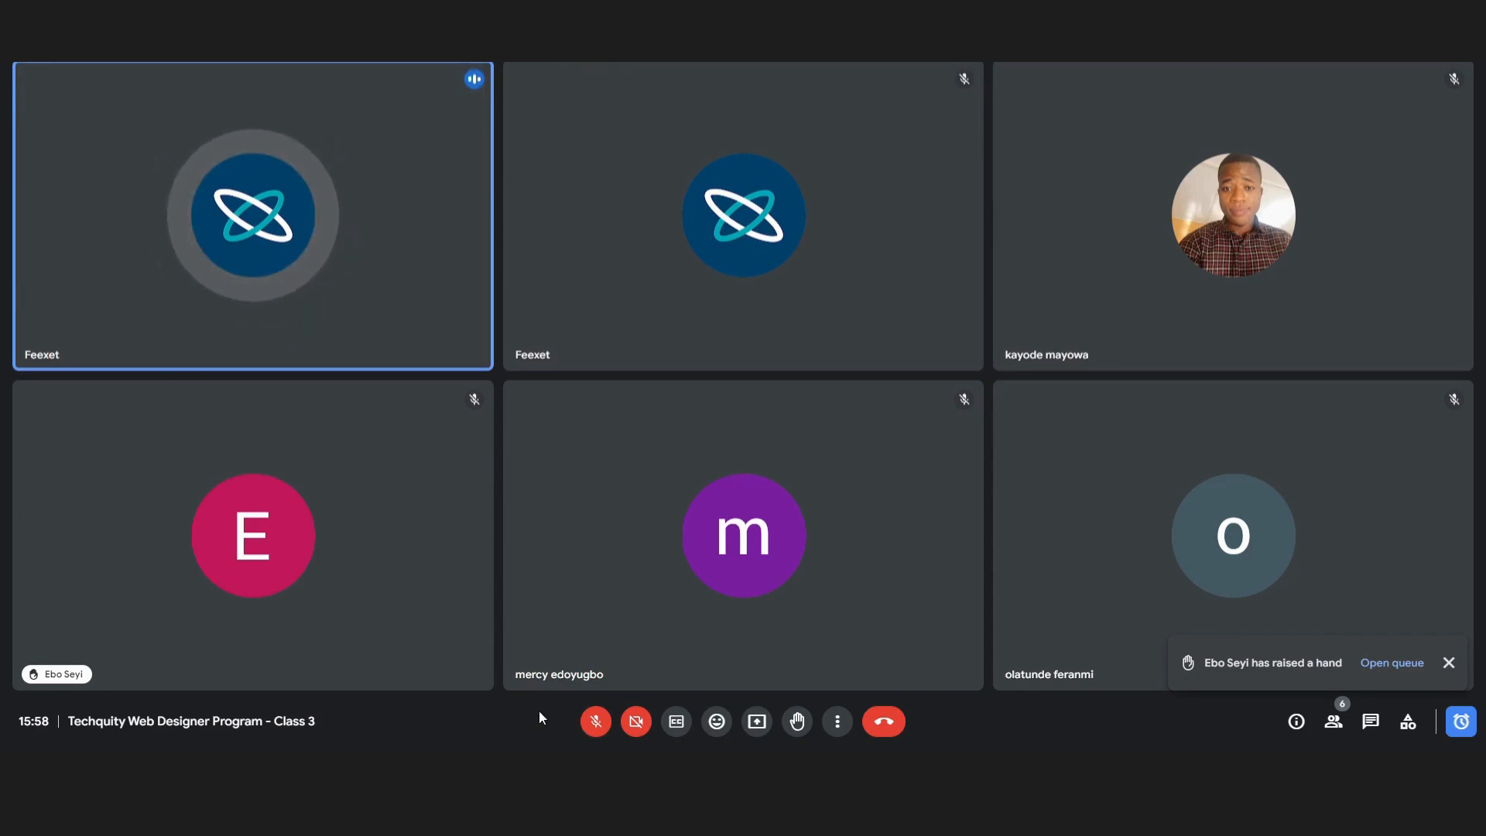
{"action": "left_click", "coordinate": [593, 722]}
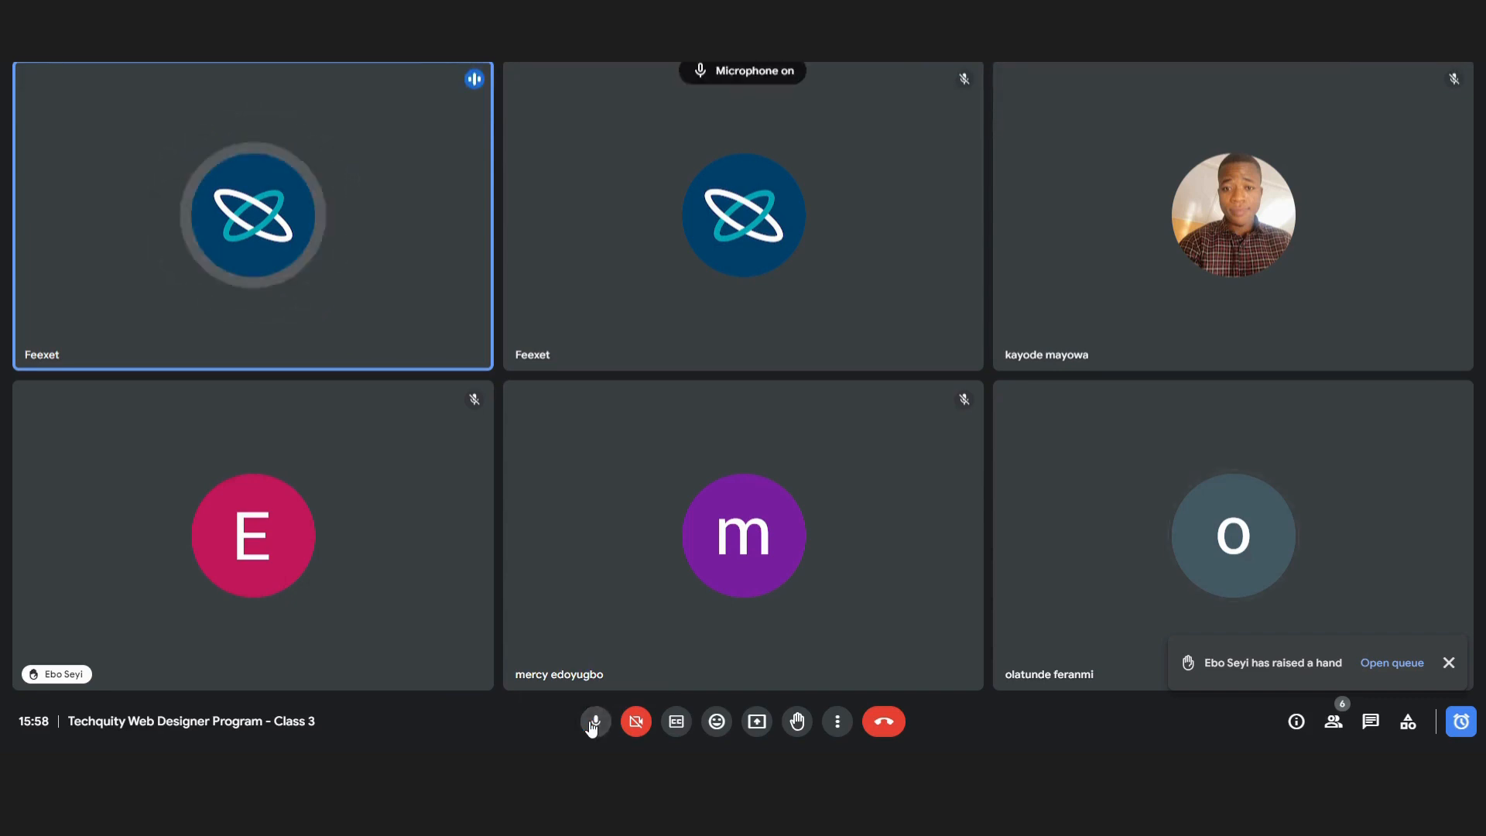